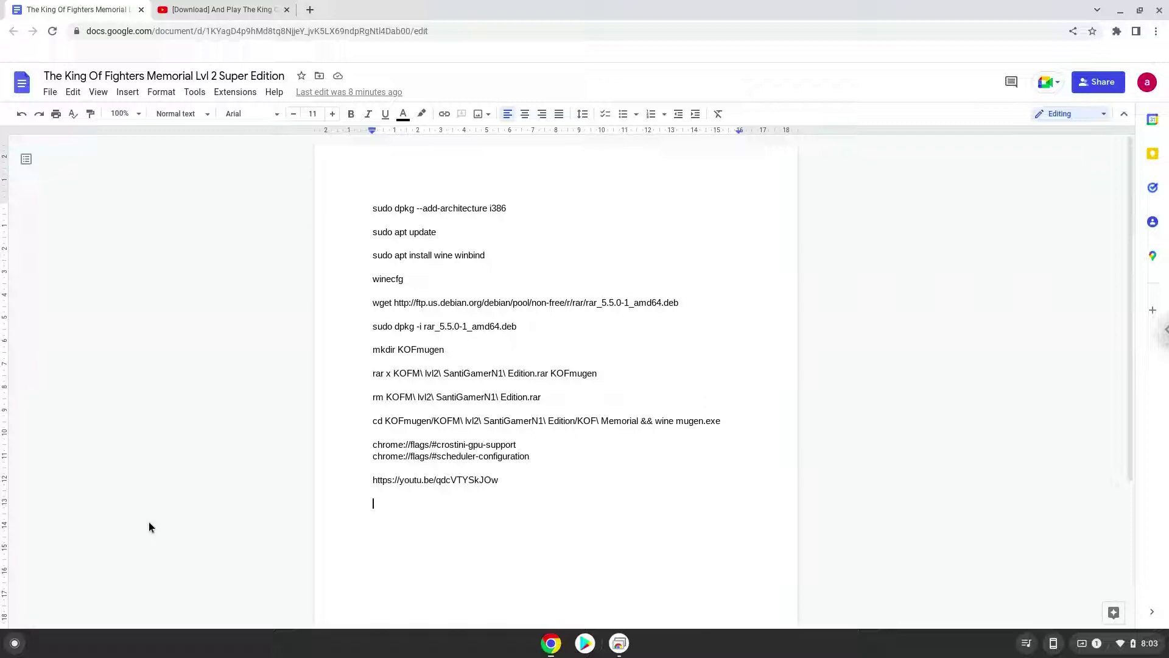
Step: Copy the chrome://flags/#crostini-gpu-support address line from the setup notes
{"action": "triple_click", "coordinate": [396, 445]}
{"action": "right_click", "coordinate": [395, 445]}
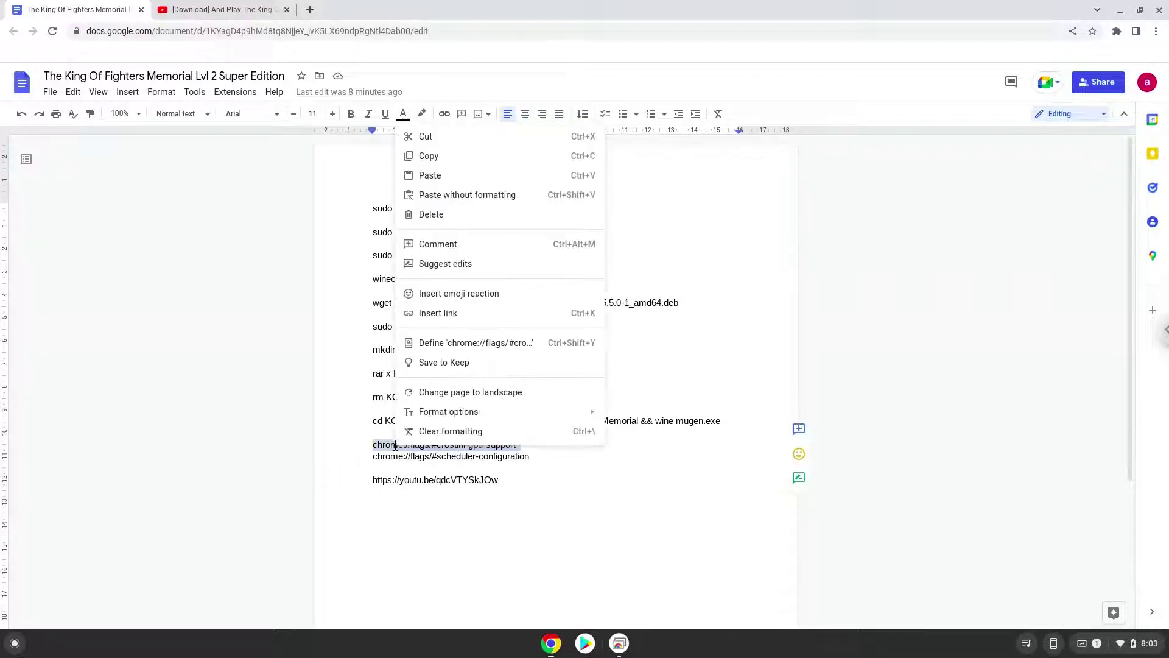
{"action": "left_click", "coordinate": [427, 157]}
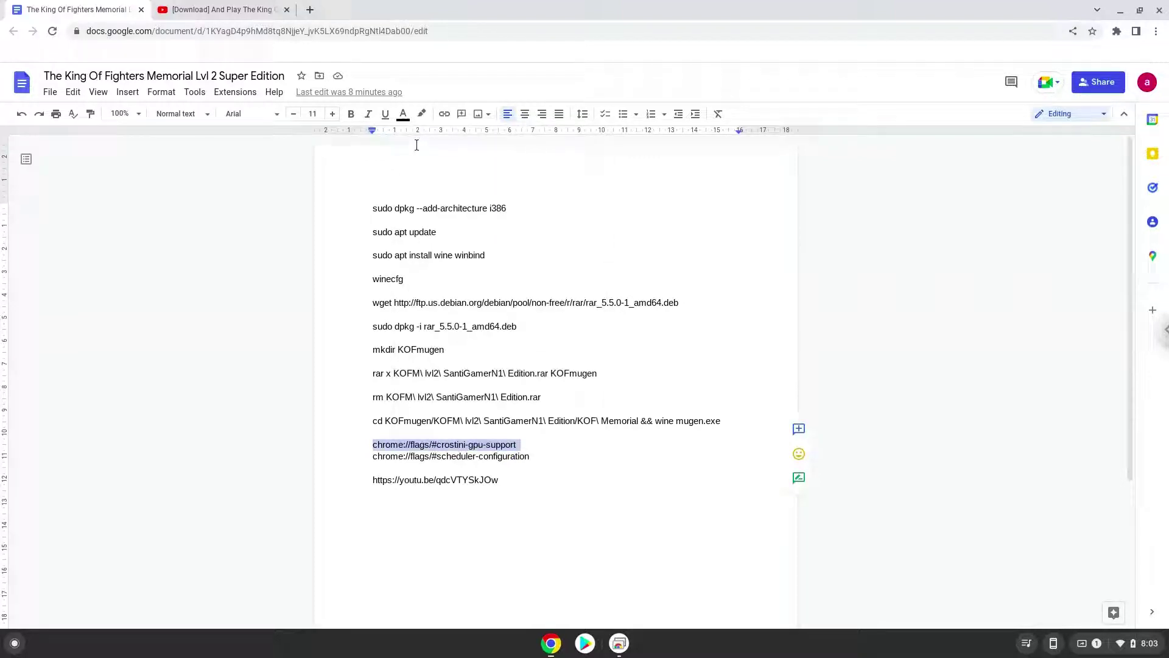
Step: In a new tab, open the pasted flag address and set Crostini GPU Support to Enabled
{"action": "left_click", "coordinate": [306, 8]}
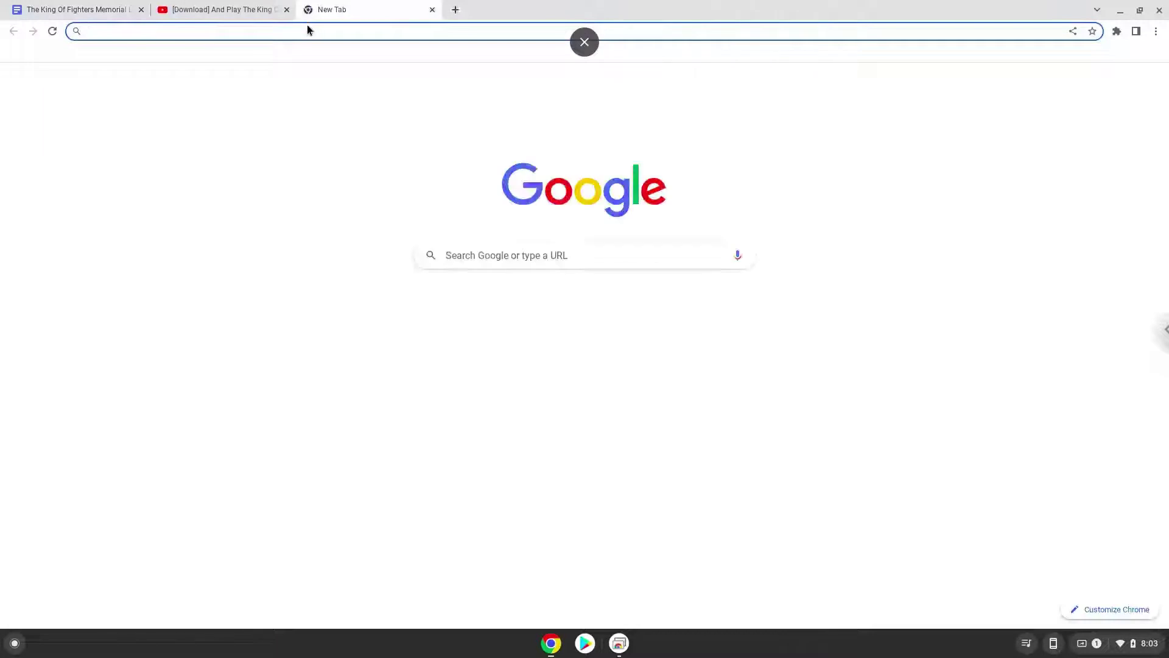
{"action": "right_click", "coordinate": [308, 31]}
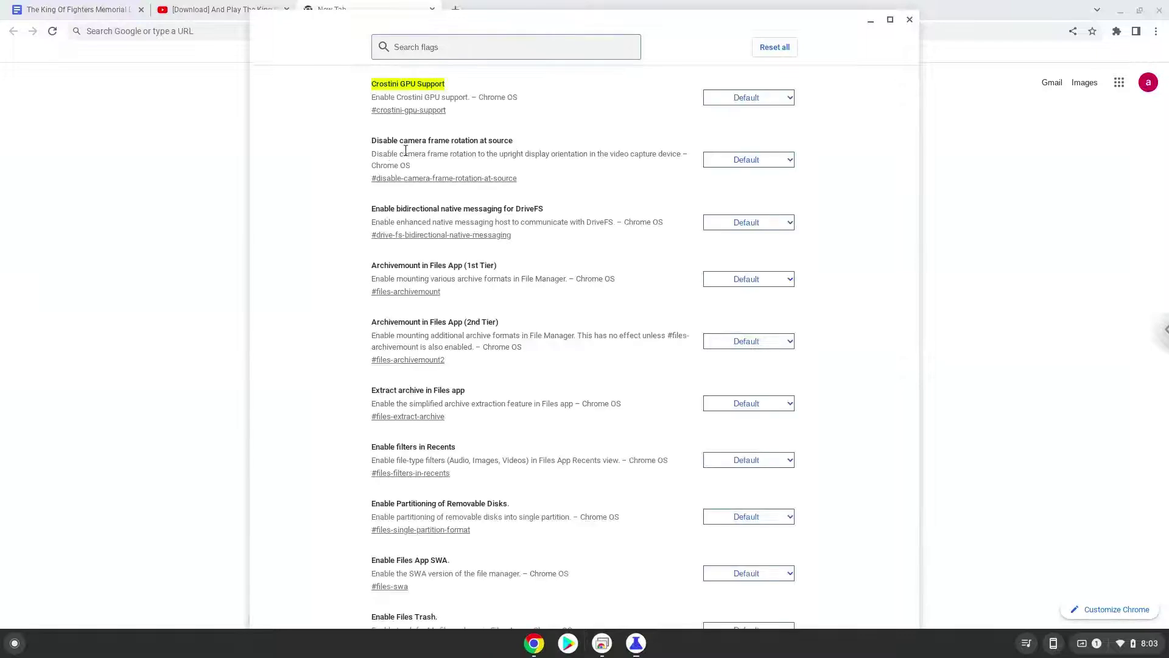
{"action": "left_click", "coordinate": [781, 97]}
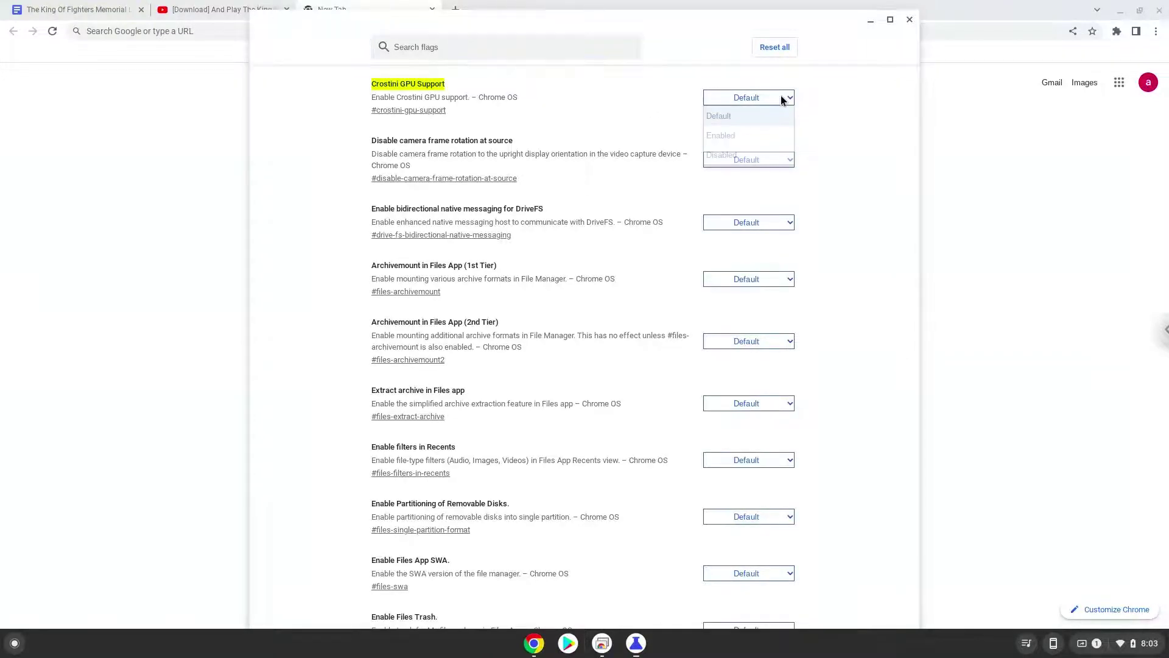
{"action": "left_click", "coordinate": [775, 135]}
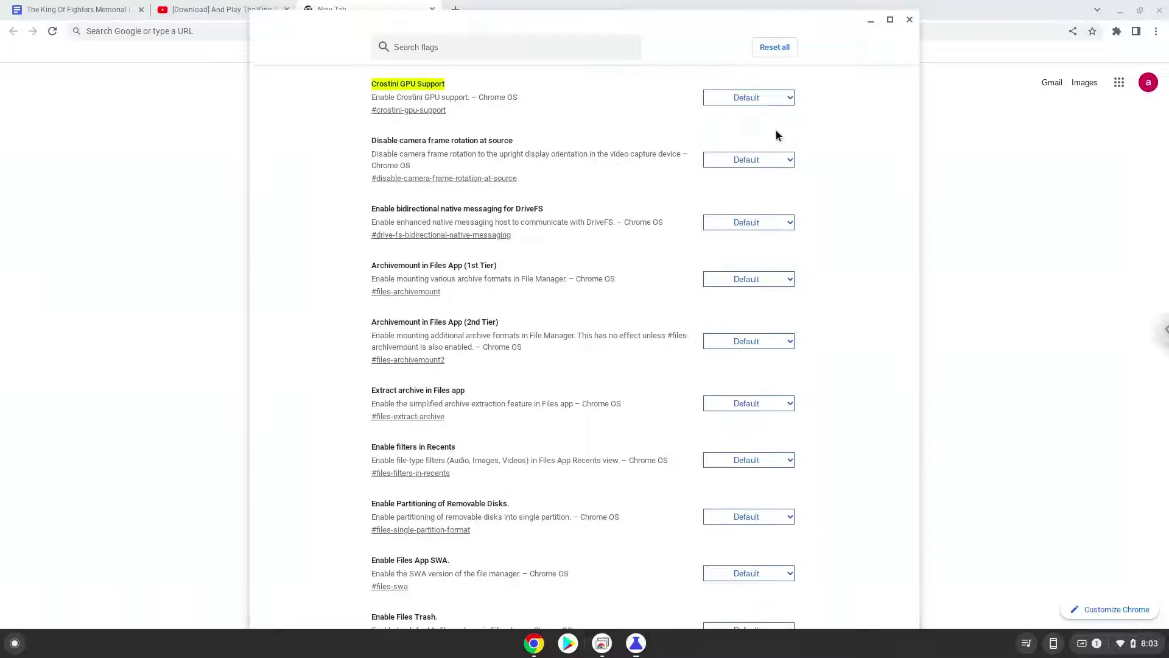
Step: Copy the scheduler-configuration flag address line from the notes document
{"action": "left_click", "coordinate": [91, 9]}
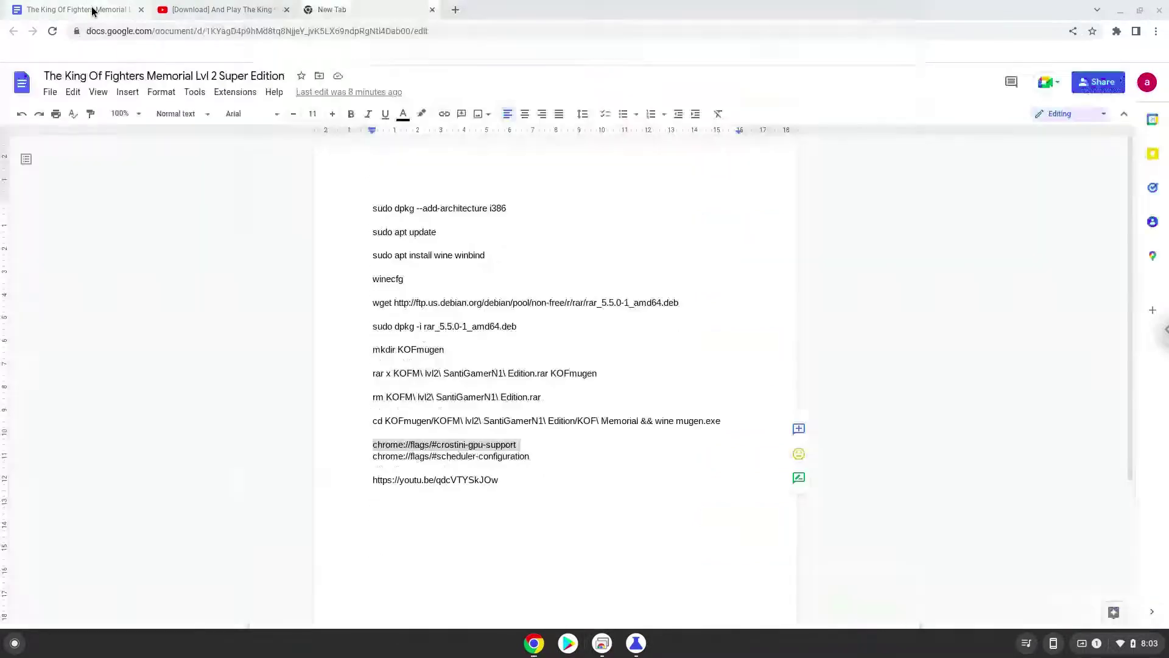
{"action": "triple_click", "coordinate": [450, 457]}
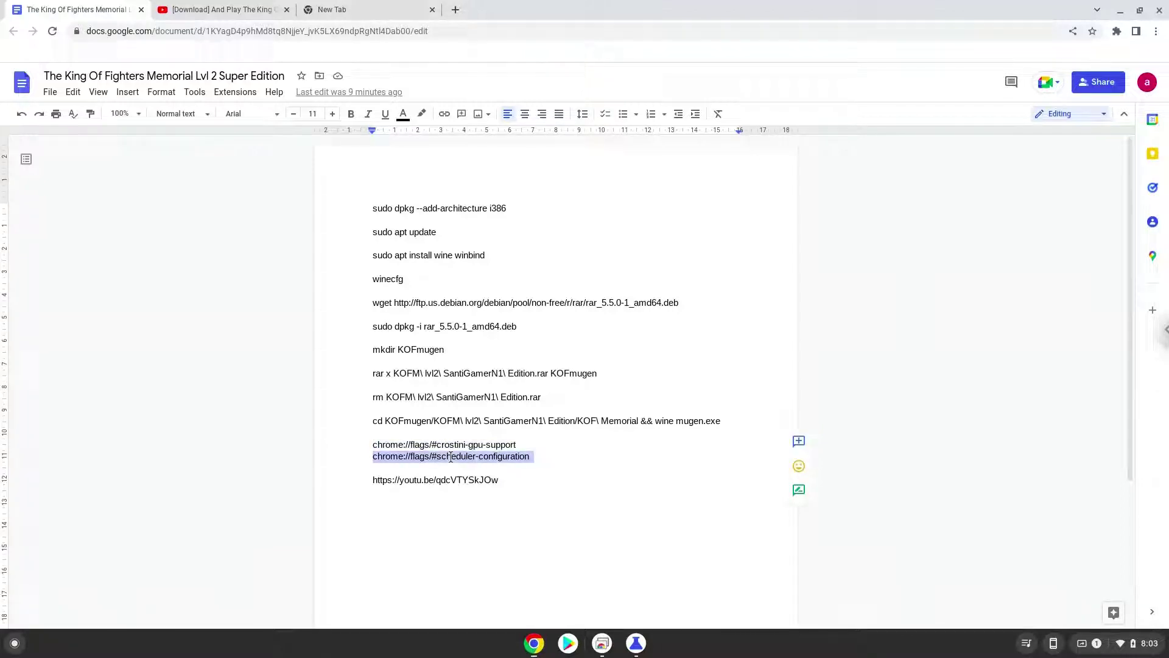
{"action": "right_click", "coordinate": [451, 457]}
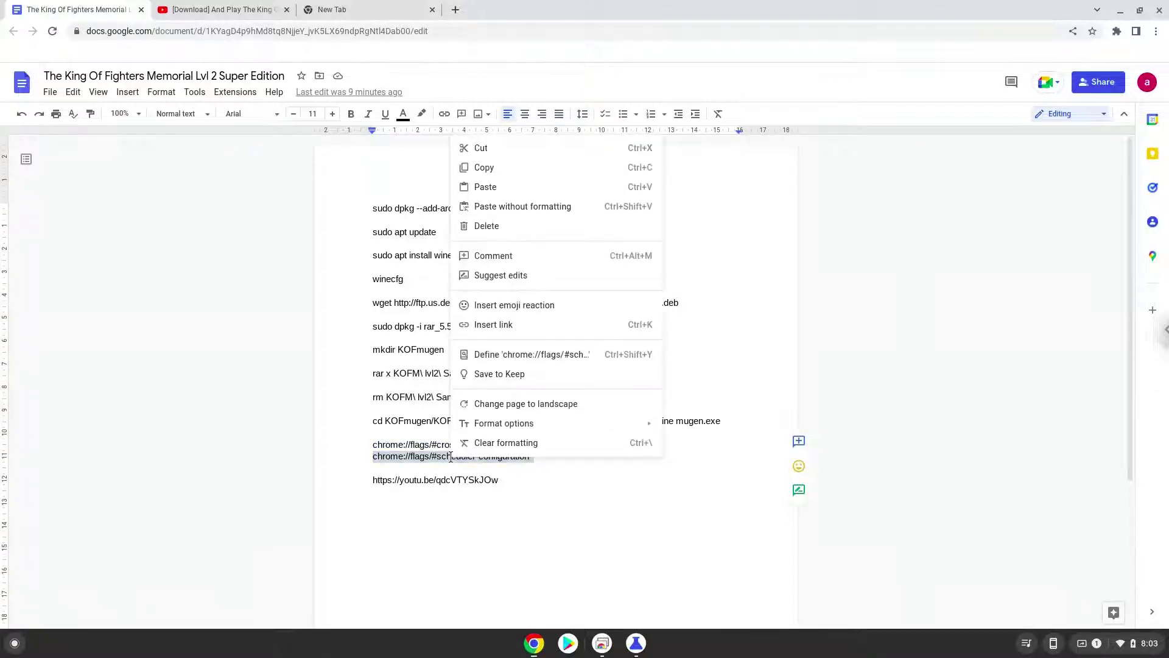
{"action": "left_click", "coordinate": [487, 171]}
Step: Set Scheduler Configuration to 'Enables Hyper-Threading on relevant CPUs' and restart to apply the flags
{"action": "left_click", "coordinate": [360, 6]}
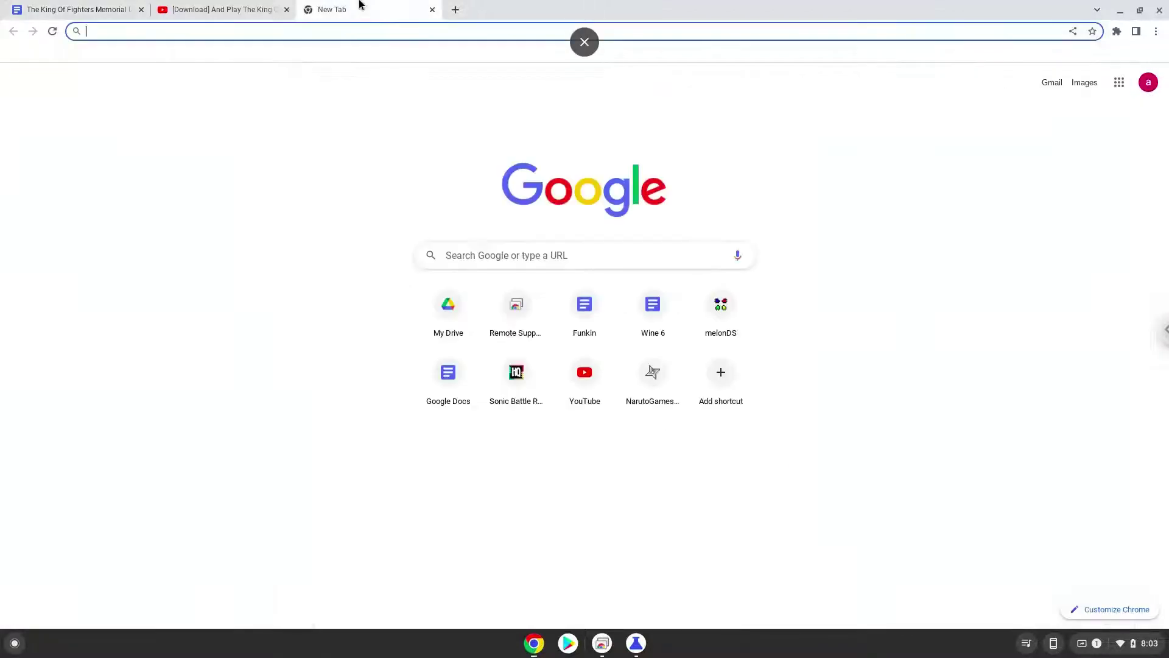
{"action": "right_click", "coordinate": [369, 30]}
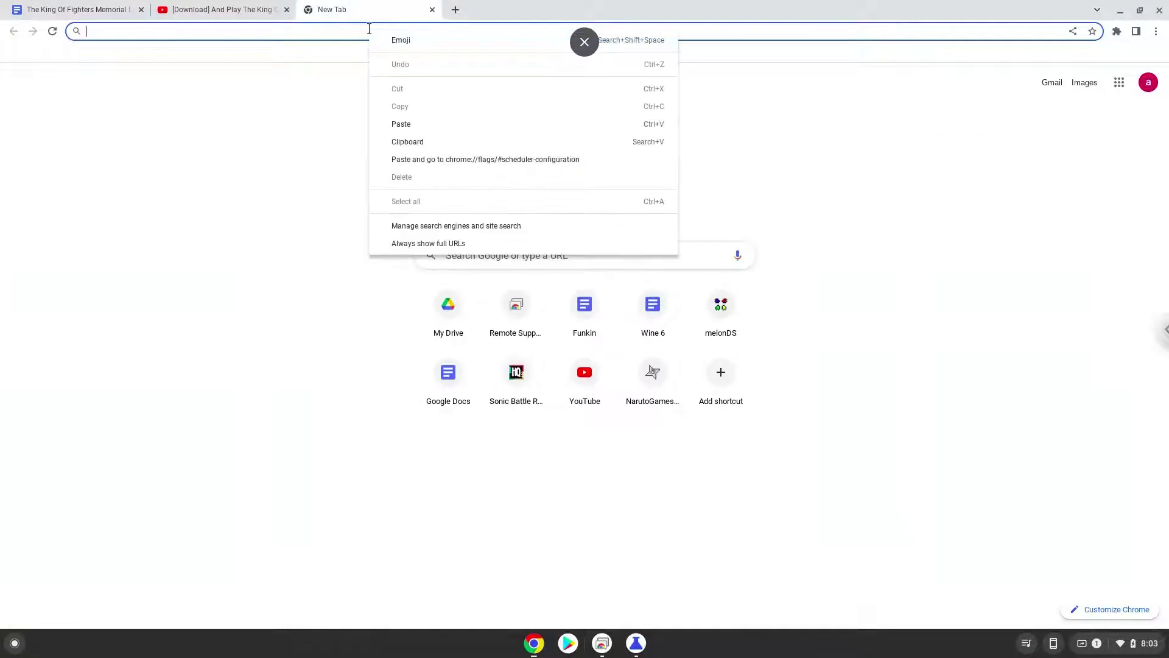
{"action": "left_click", "coordinate": [445, 159]}
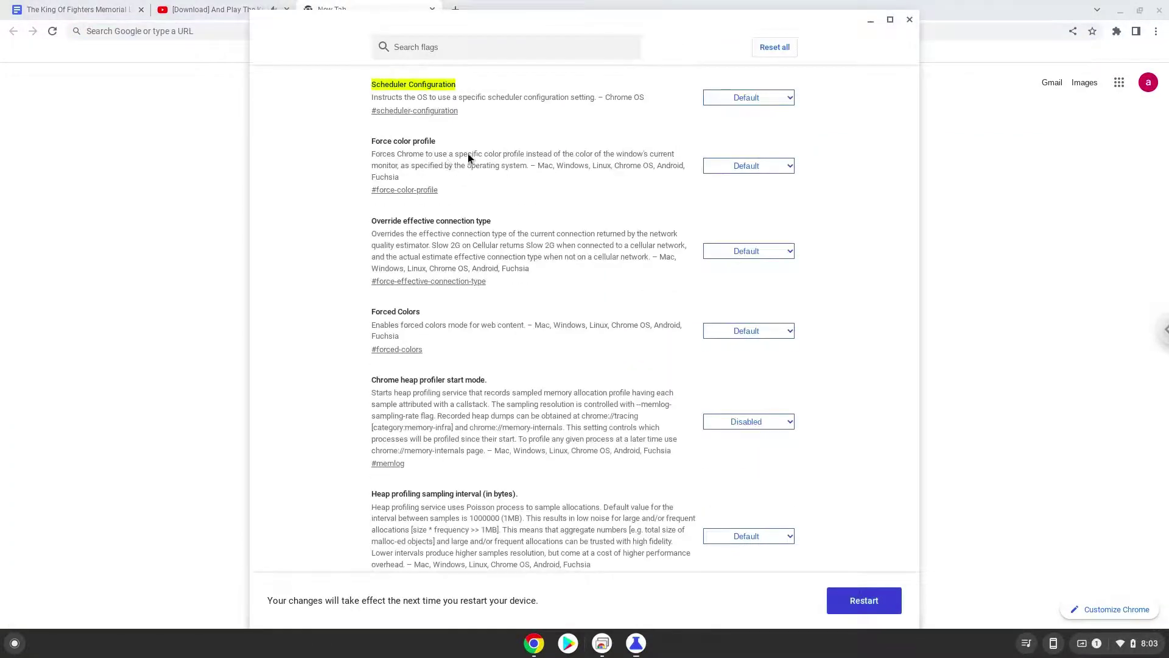
{"action": "left_click", "coordinate": [720, 97]}
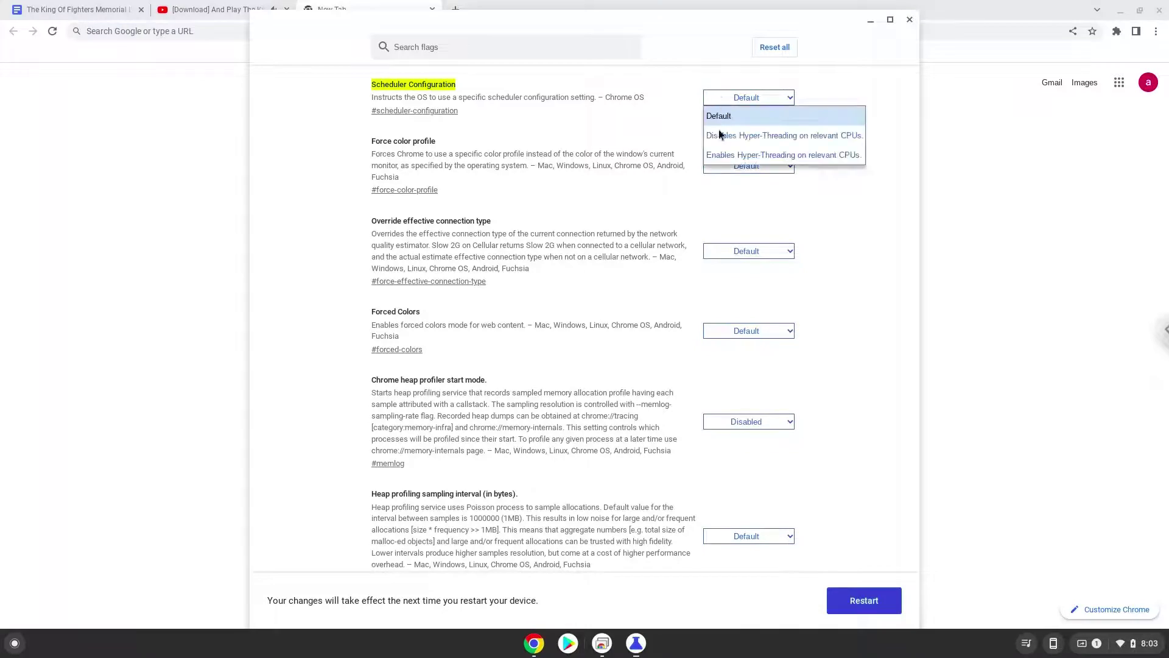
{"action": "left_click", "coordinate": [718, 156]}
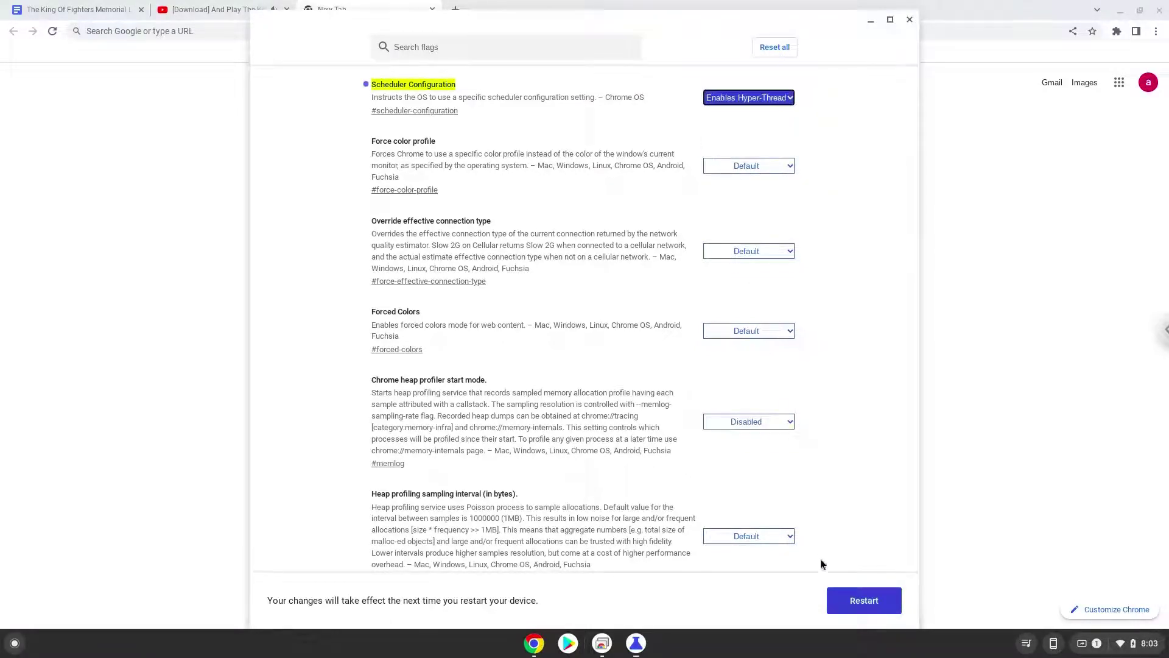
{"action": "left_click", "coordinate": [834, 605]}
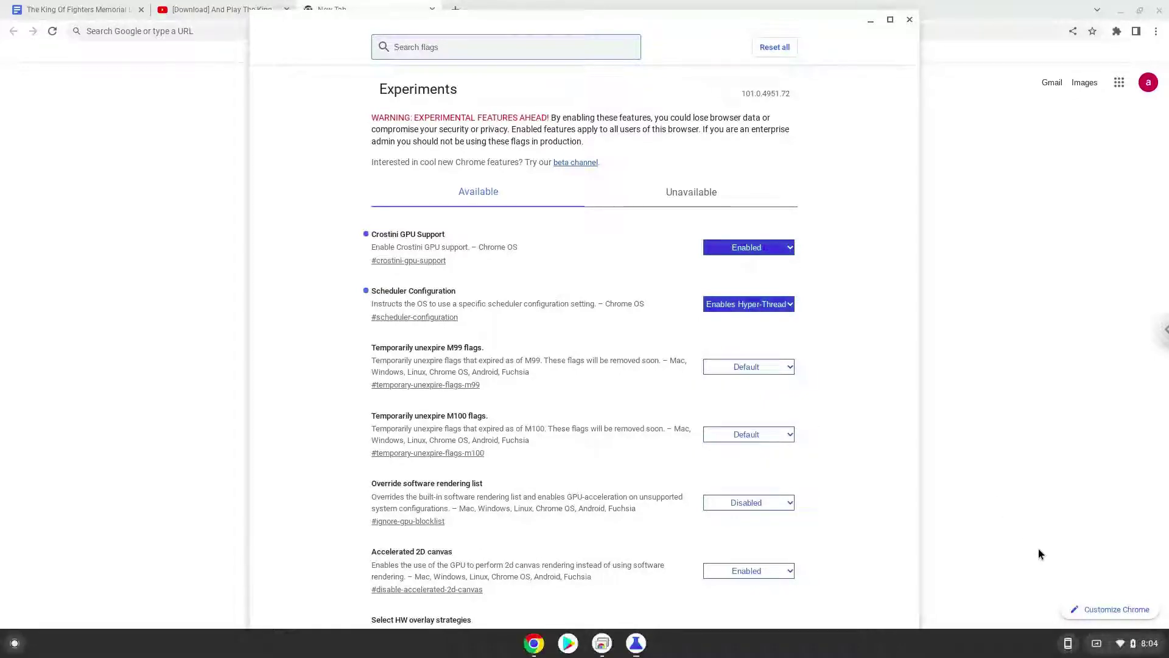
{"action": "left_click", "coordinate": [1122, 643]}
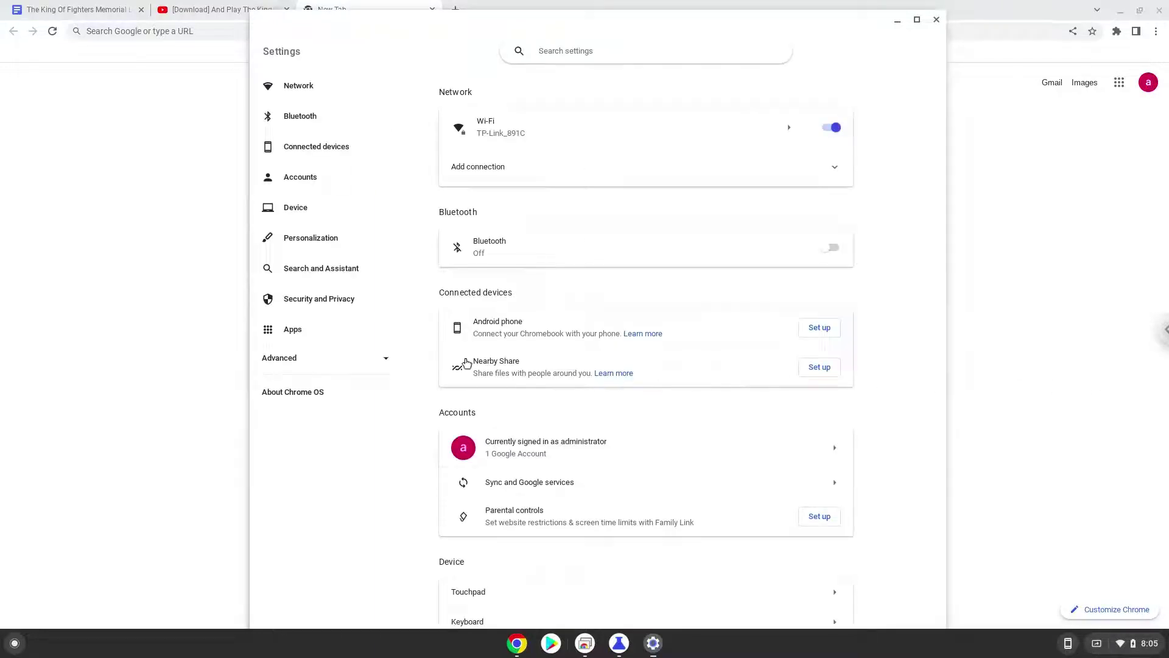
Step: Expand Advanced in Settings and go to the Developers section
{"action": "left_click", "coordinate": [347, 361]}
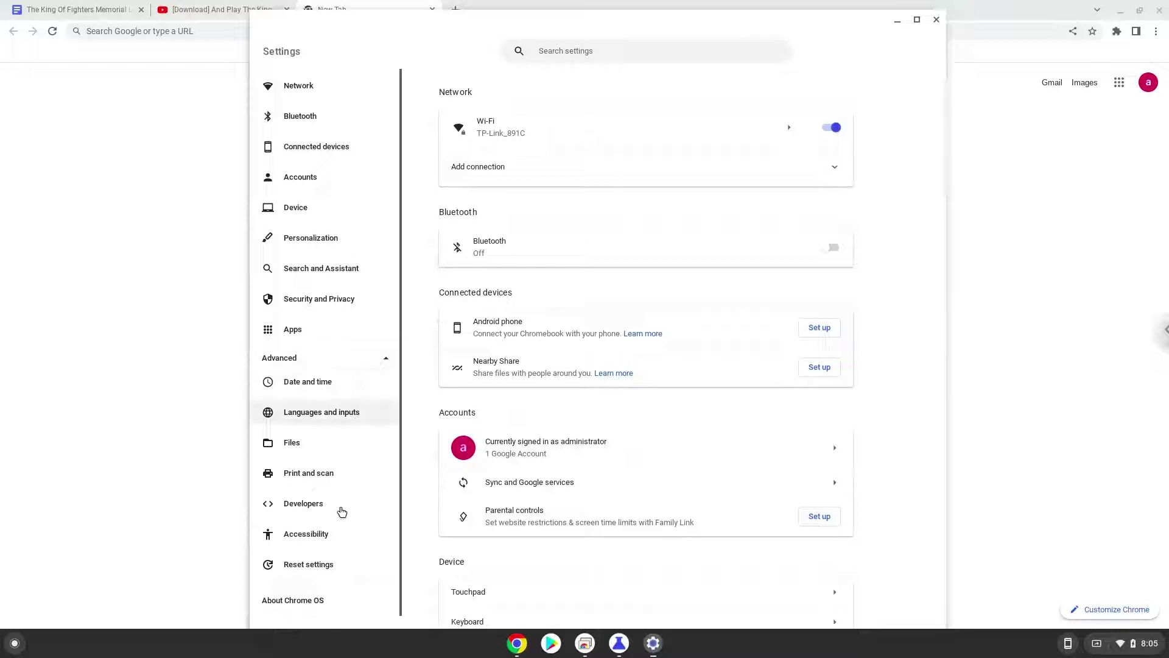
{"action": "left_click", "coordinate": [341, 514]}
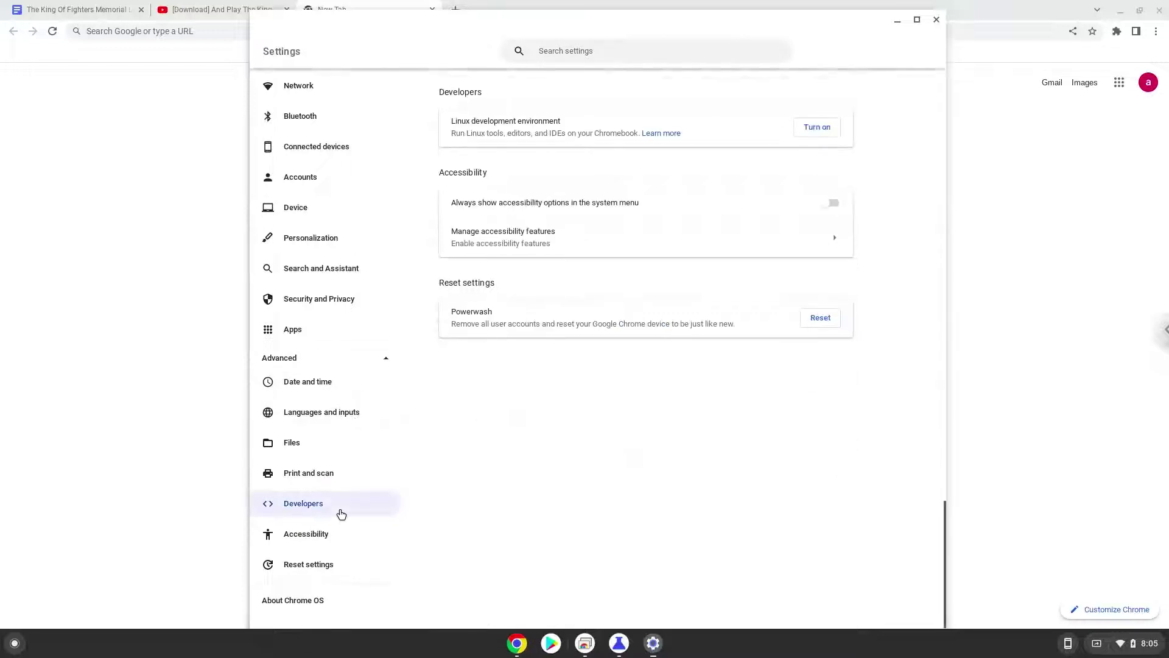
Step: Set up Linux with a custom, enlarged disk size and start the installation
{"action": "left_click", "coordinate": [804, 130]}
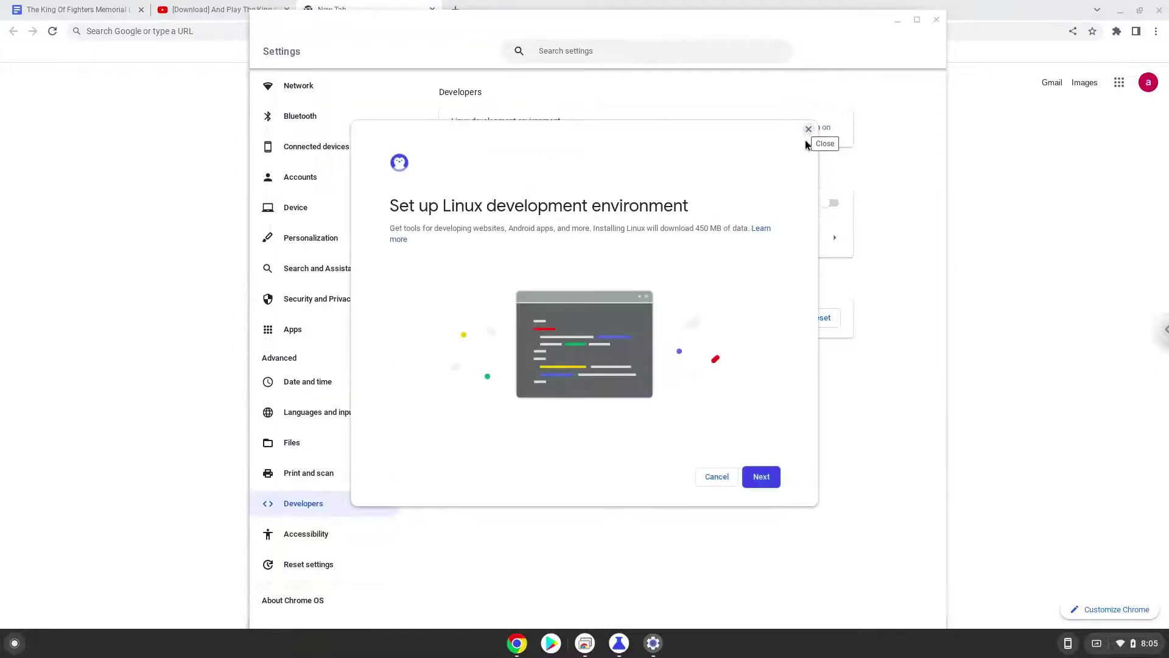
{"action": "left_click", "coordinate": [759, 477]}
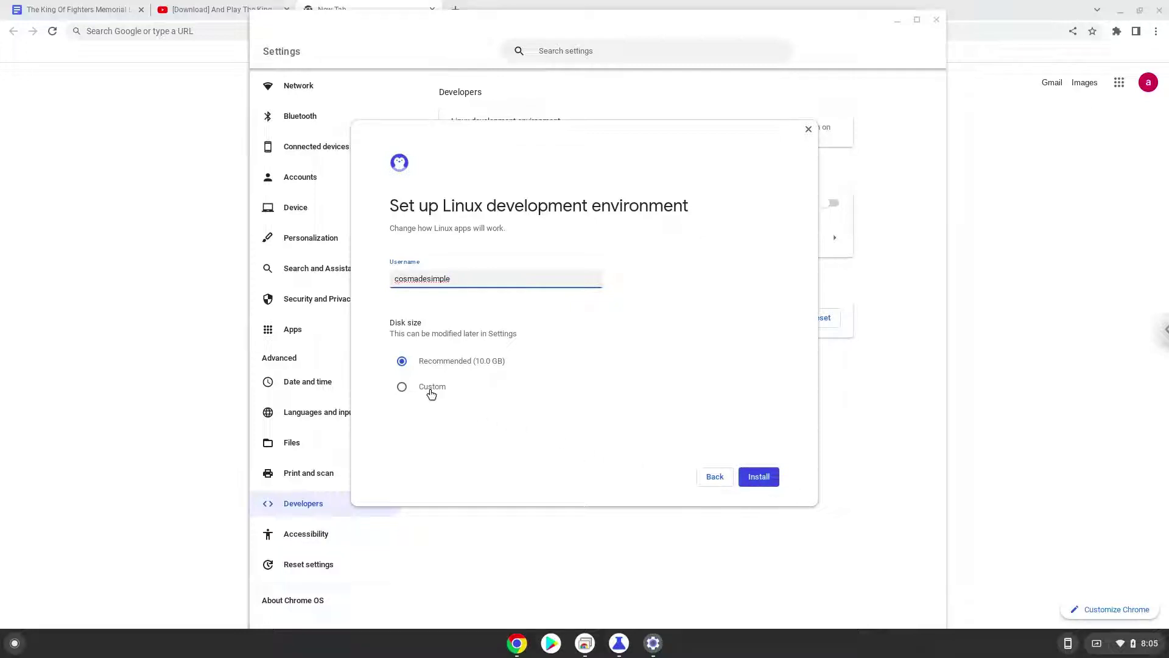
{"action": "left_click", "coordinate": [431, 387]}
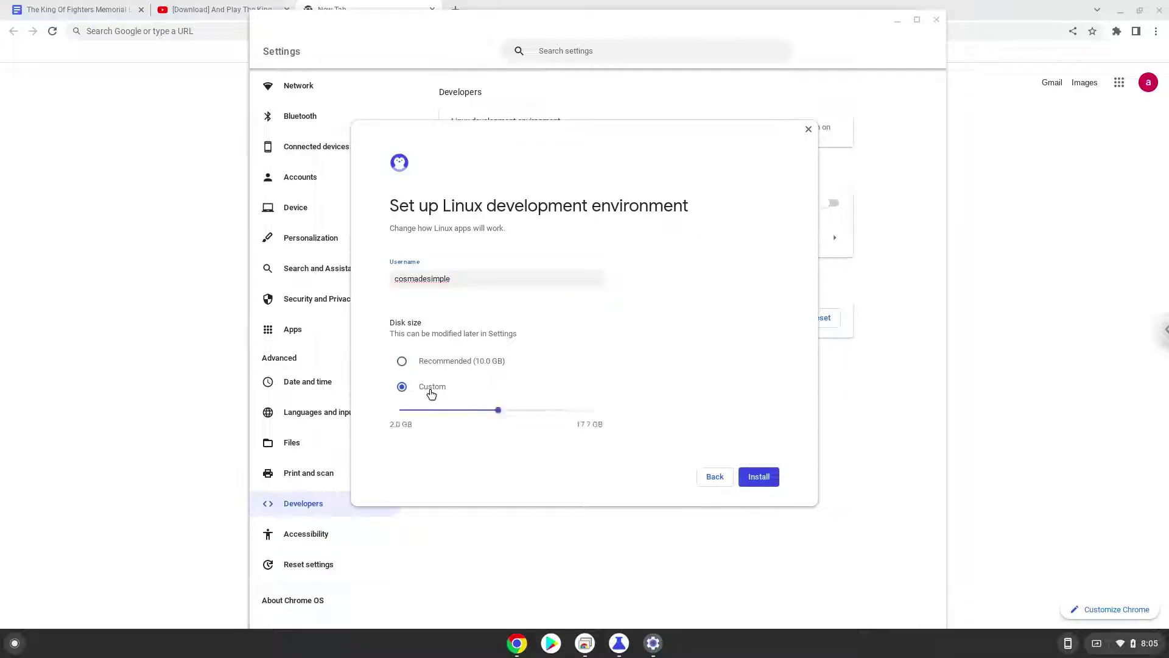
{"action": "left_click", "coordinate": [521, 411]}
{"action": "left_click", "coordinate": [755, 478]}
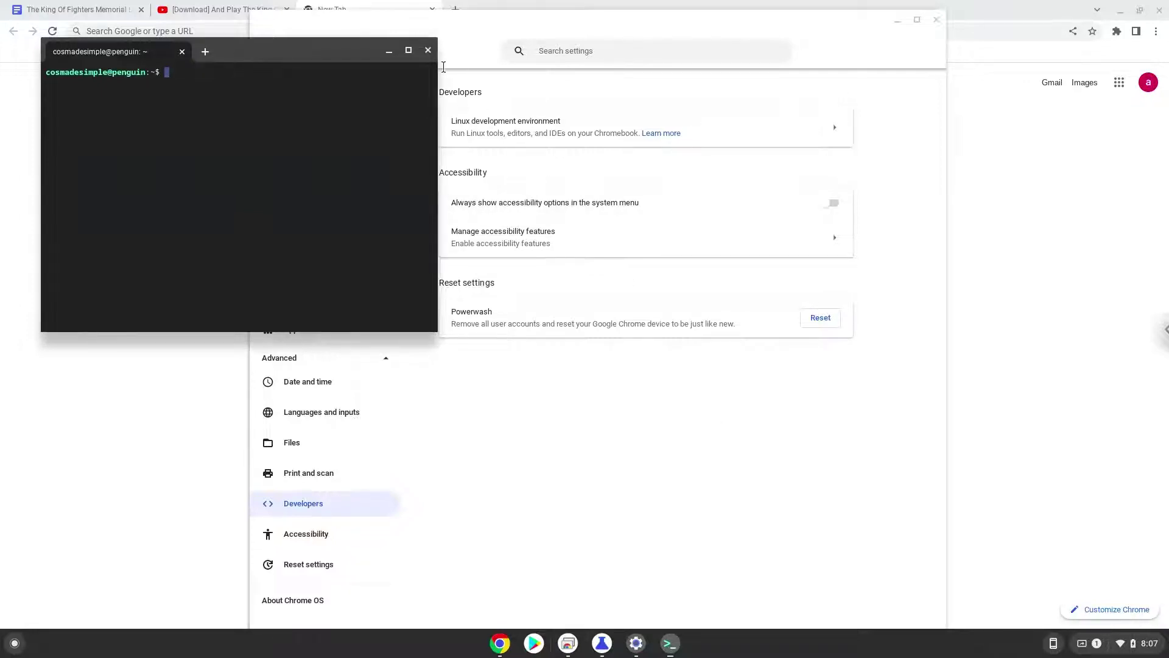
Step: Close the terminal and Settings, pause the KOFM tutorial video and expand its description
{"action": "left_click", "coordinate": [428, 51]}
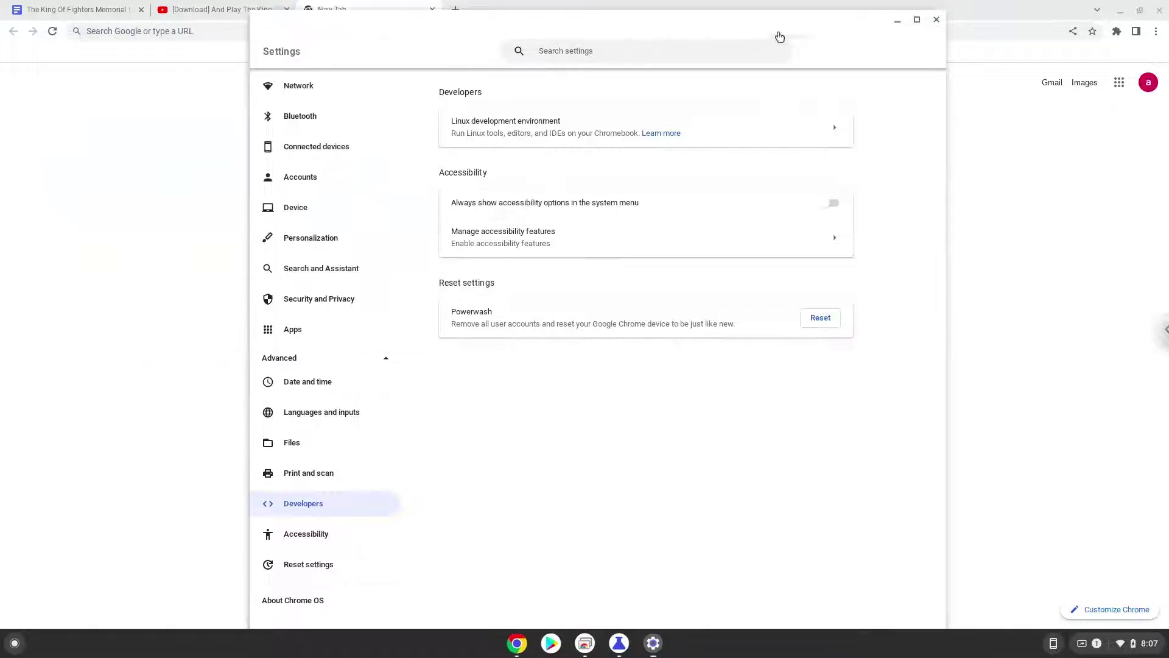
{"action": "left_click", "coordinate": [933, 20]}
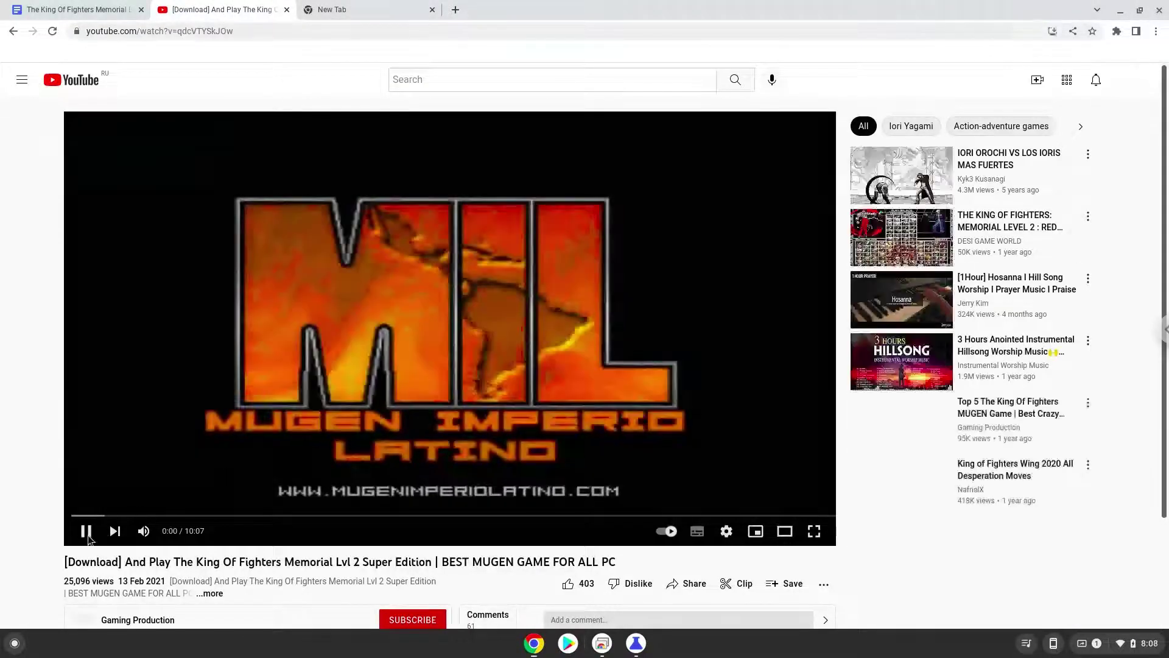
{"action": "left_click", "coordinate": [160, 495]}
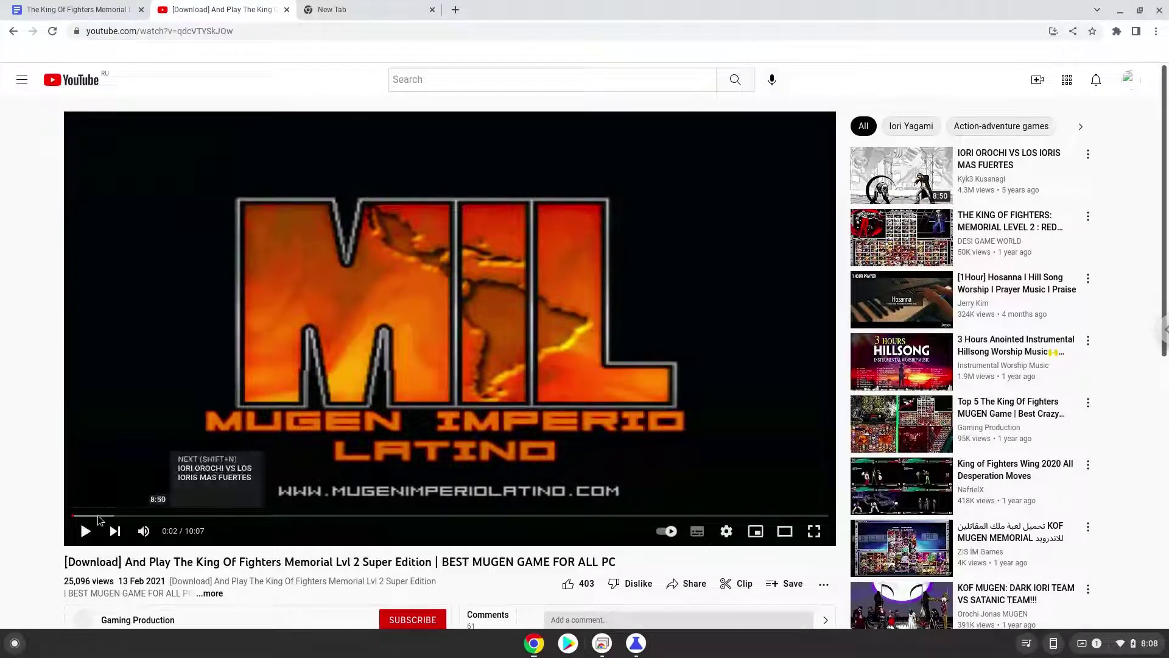
{"action": "scroll", "coordinate": [293, 461], "scroll_direction": "down", "scroll_amount": 2}
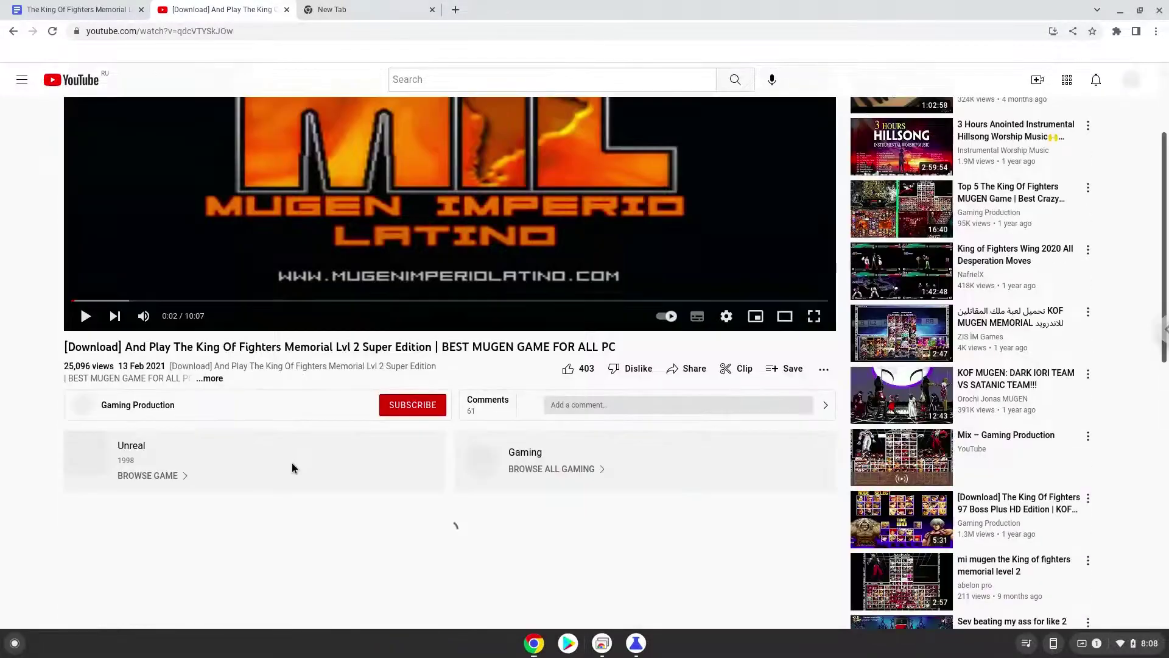
{"action": "scroll", "coordinate": [291, 461], "scroll_direction": "down", "scroll_amount": 1}
{"action": "scroll", "coordinate": [288, 456], "scroll_direction": "down", "scroll_amount": 2}
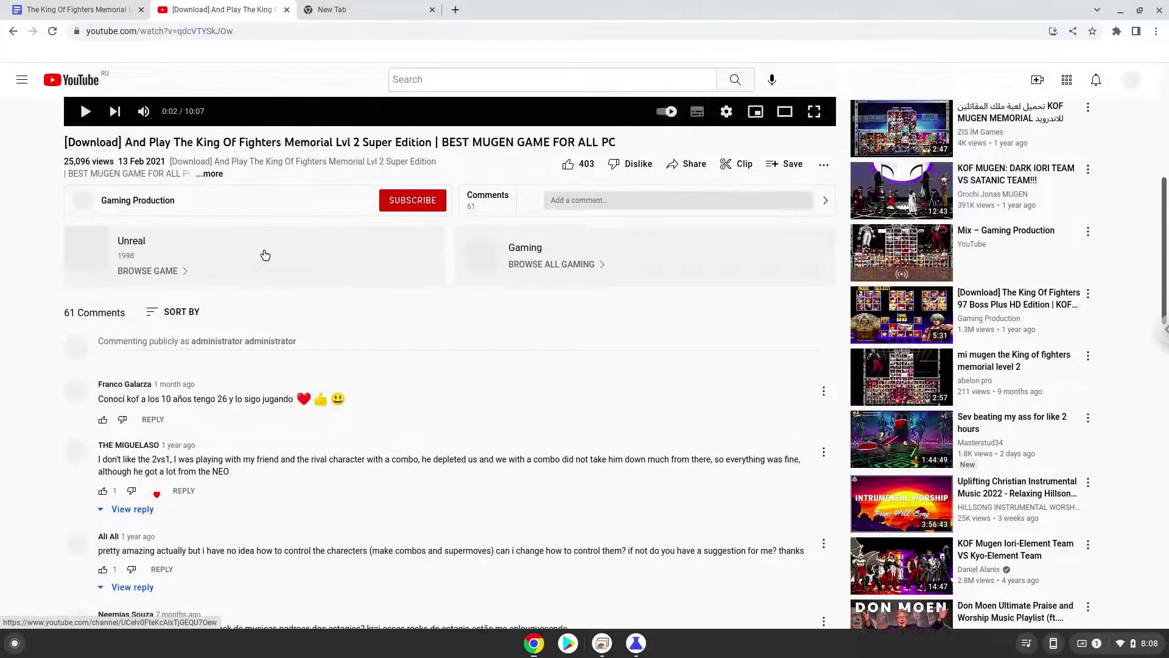
{"action": "left_click", "coordinate": [212, 175]}
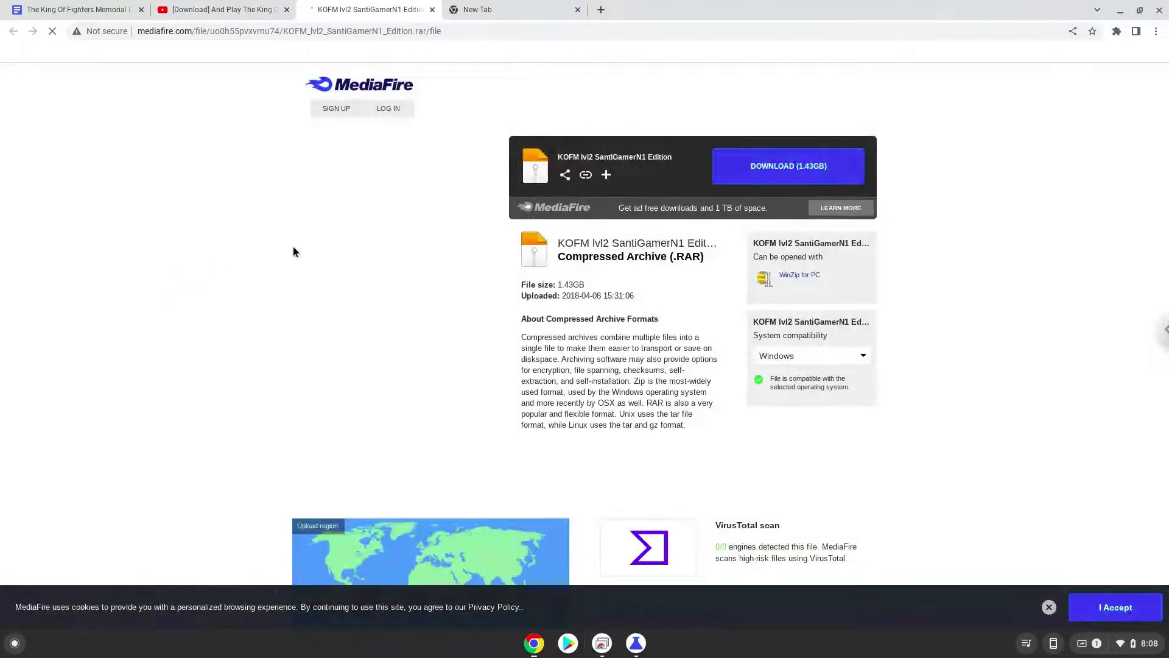
Step: Download the 1.43 GB KOFM lvl2 SantiGamerN1 Edition archive and return to the notes
{"action": "left_click", "coordinate": [767, 169]}
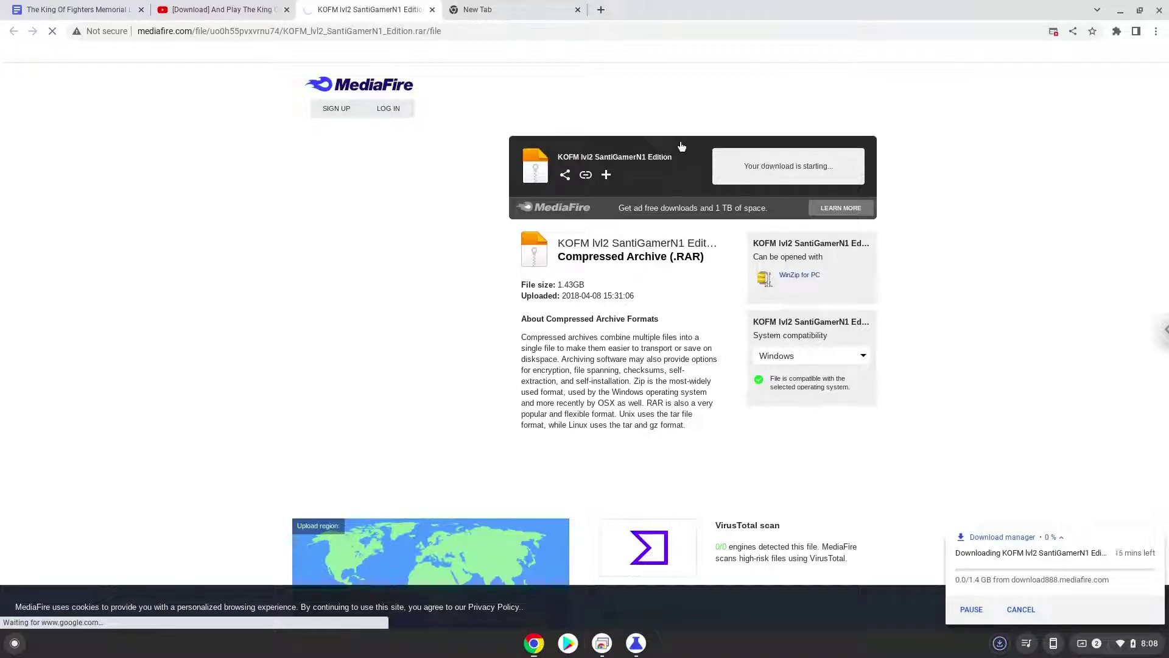
{"action": "left_click", "coordinate": [97, 10]}
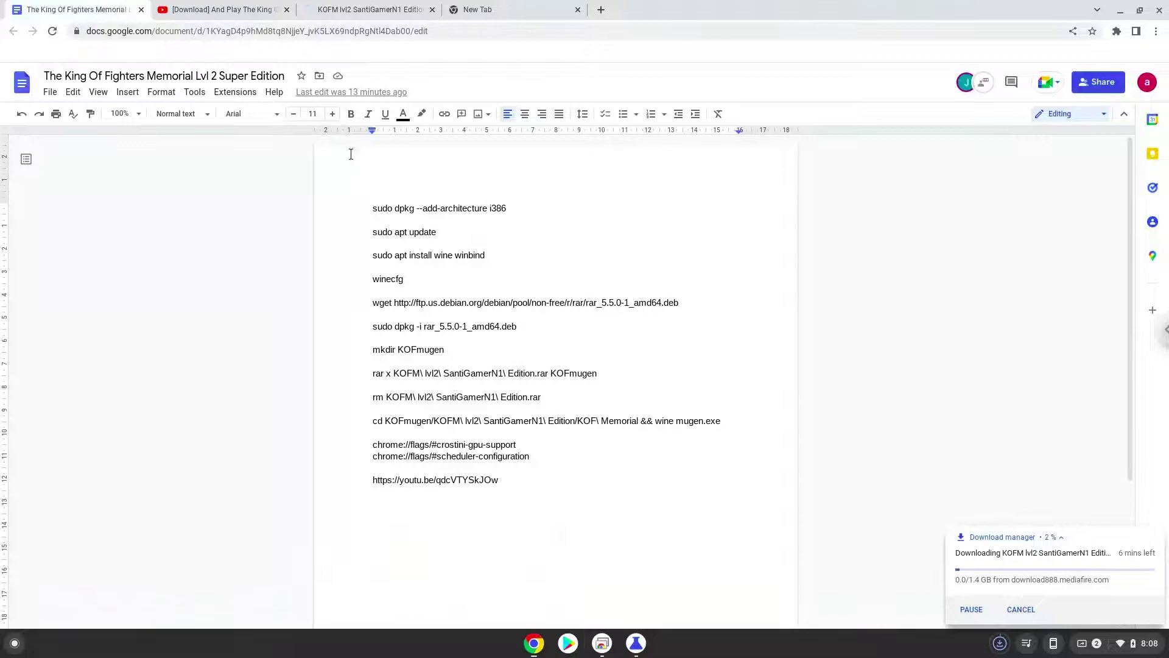
Step: Copy the add-architecture command and launch the Terminal app from the launcher
{"action": "triple_click", "coordinate": [399, 210]}
{"action": "right_click", "coordinate": [399, 210]}
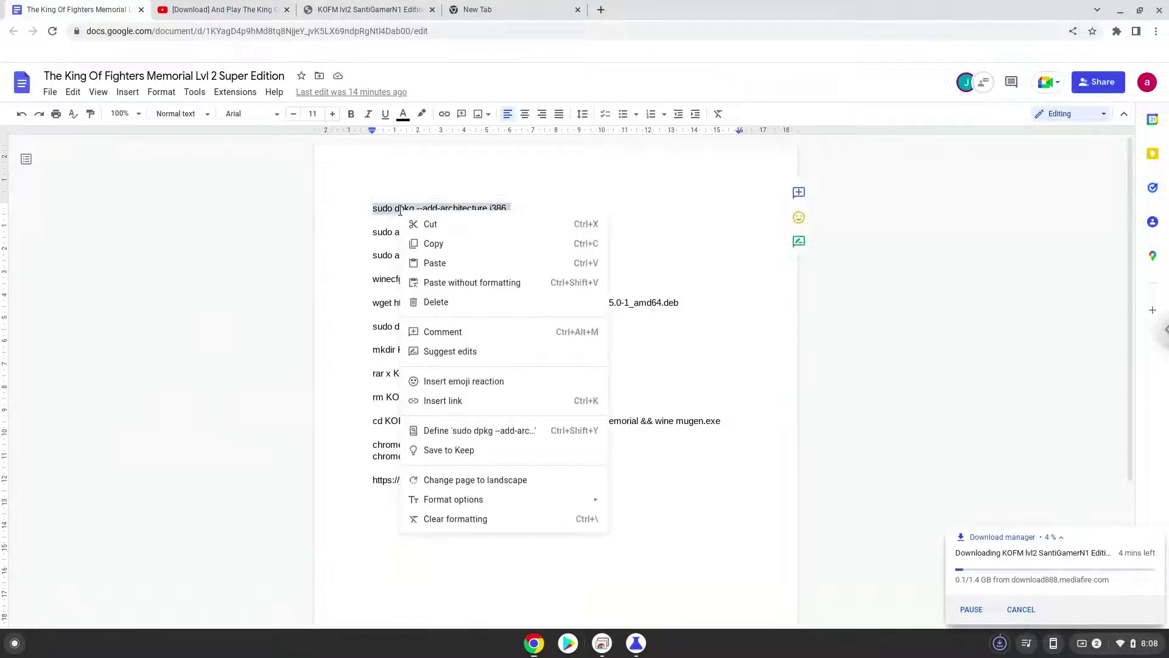
{"action": "left_click", "coordinate": [435, 244]}
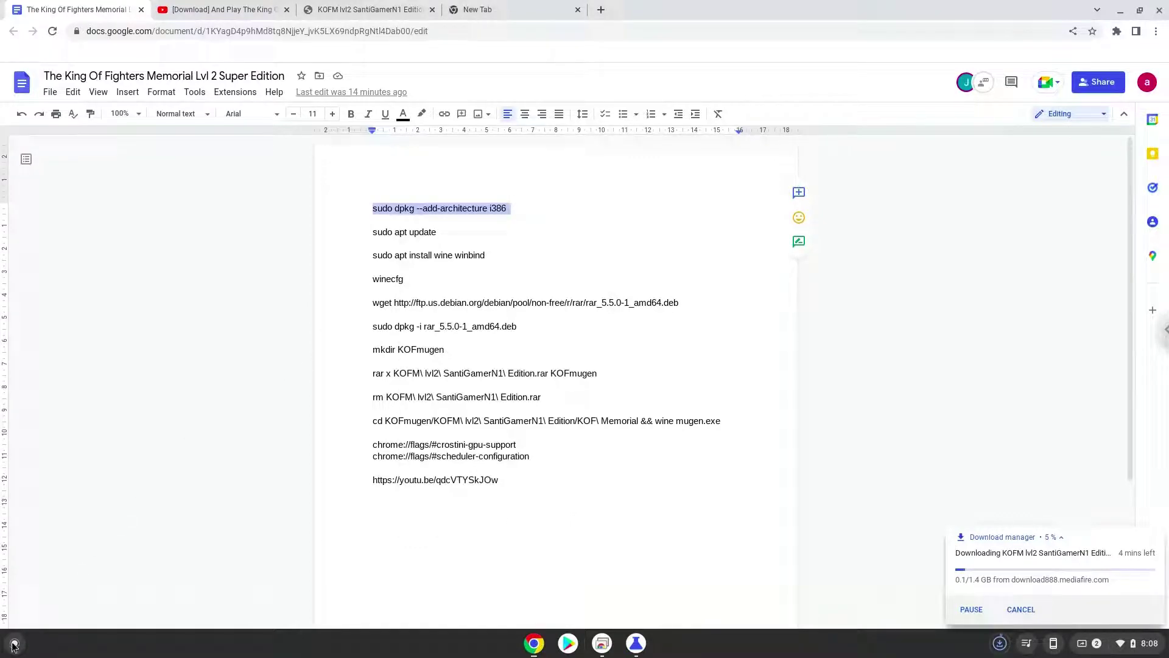
{"action": "left_click", "coordinate": [14, 643]}
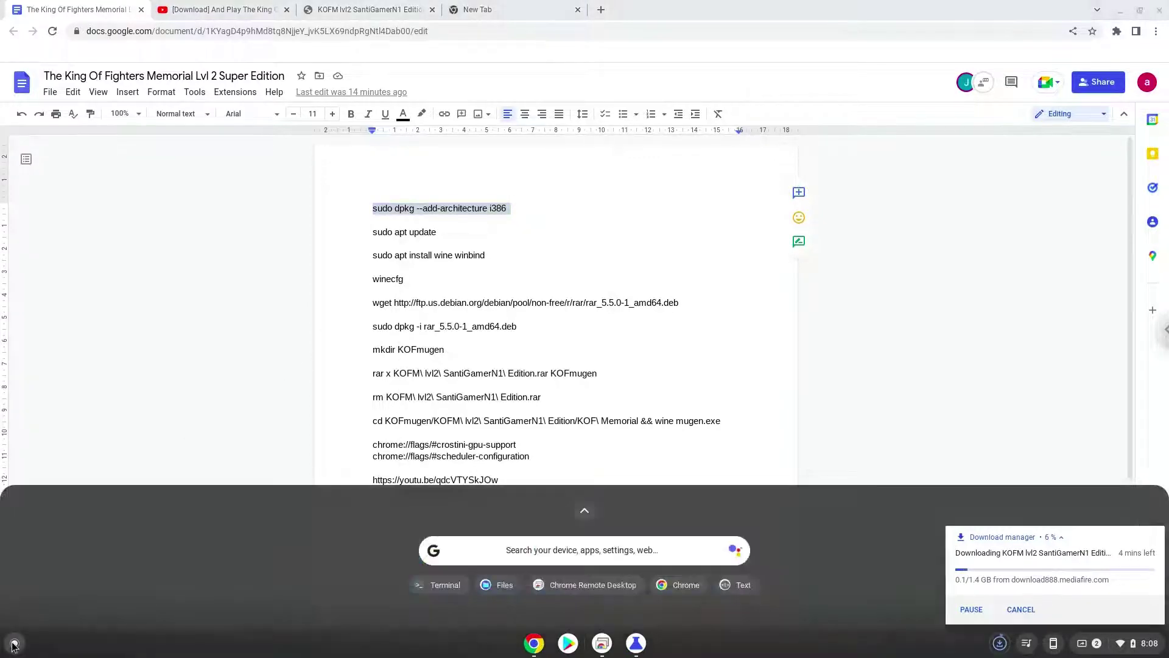
{"action": "type", "text": "ter"}
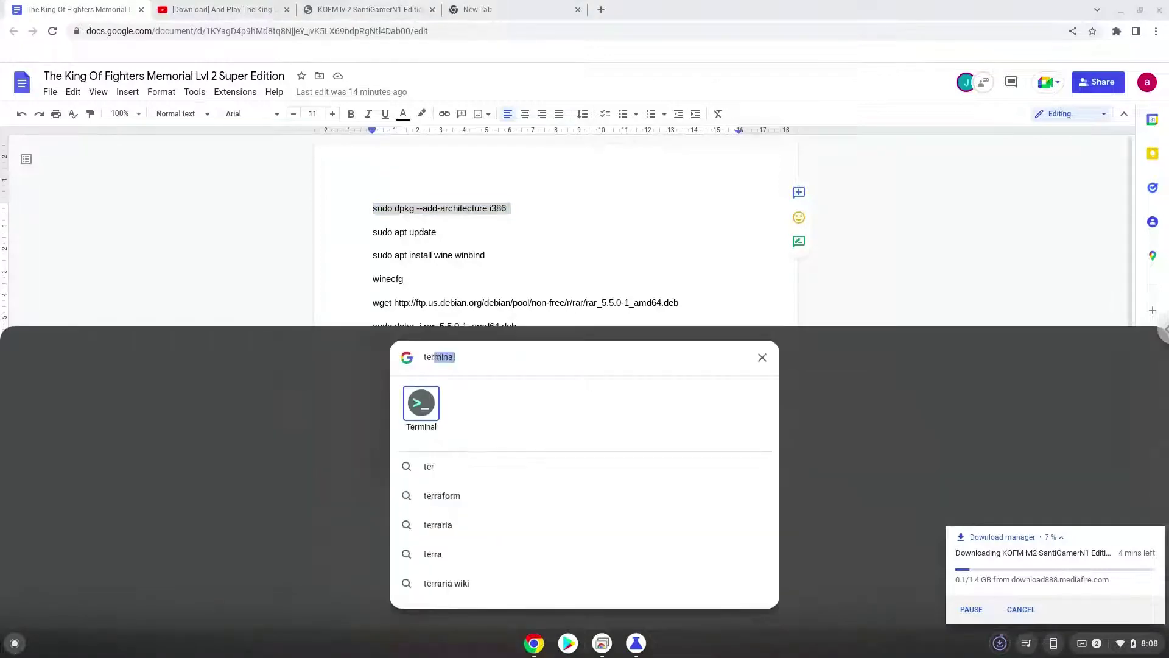
{"action": "left_click", "coordinate": [411, 412]}
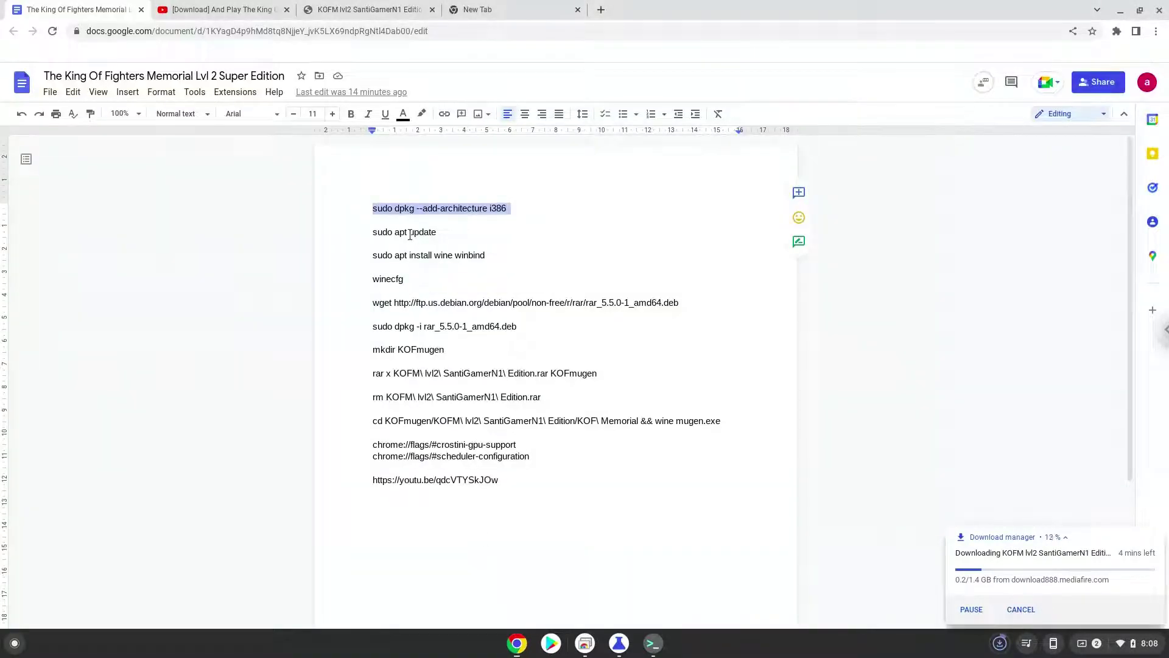
Step: Copy the 'sudo apt update' command and bring the terminal forward
{"action": "triple_click", "coordinate": [410, 234]}
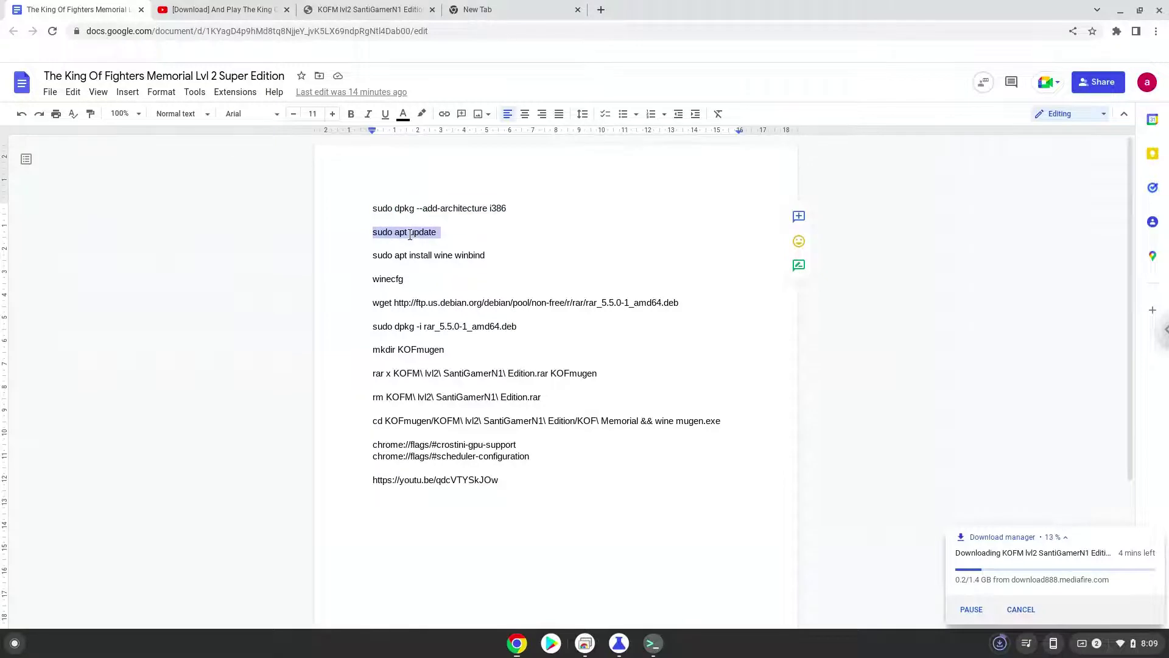
{"action": "right_click", "coordinate": [411, 235]}
{"action": "left_click", "coordinate": [426, 268]}
{"action": "left_click", "coordinate": [651, 640]}
Step: Run 'sudo apt update', then copy 'sudo apt install wine winbind' from the guide
{"action": "key", "text": "ctrl+shift+v"}
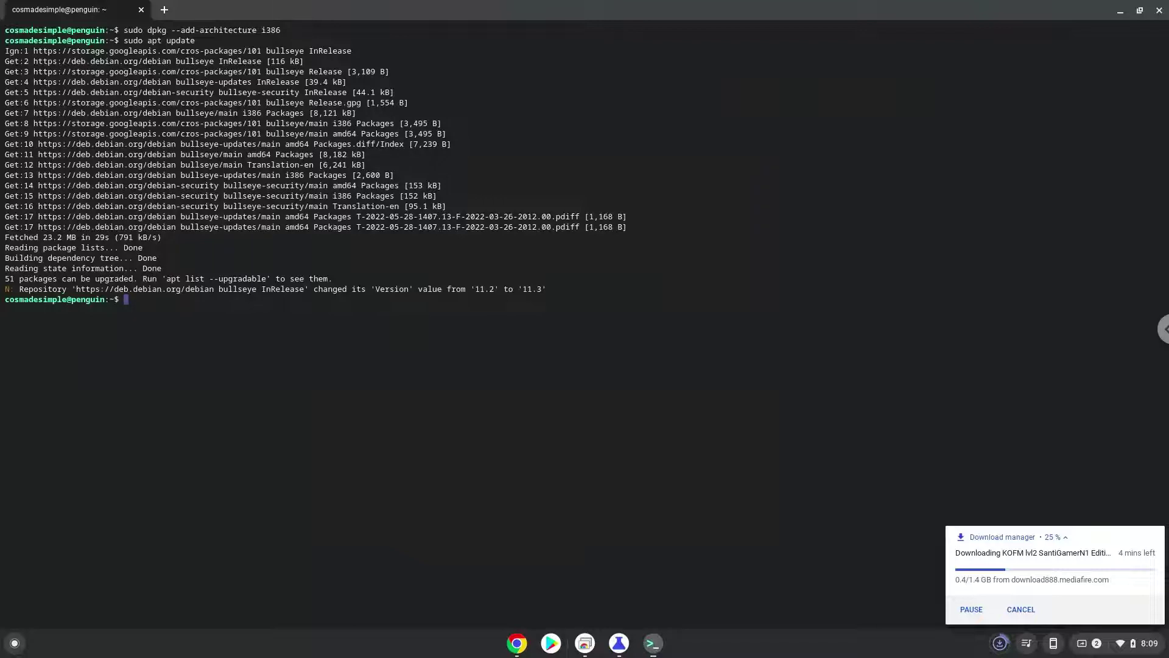
{"action": "left_click", "coordinate": [518, 644]}
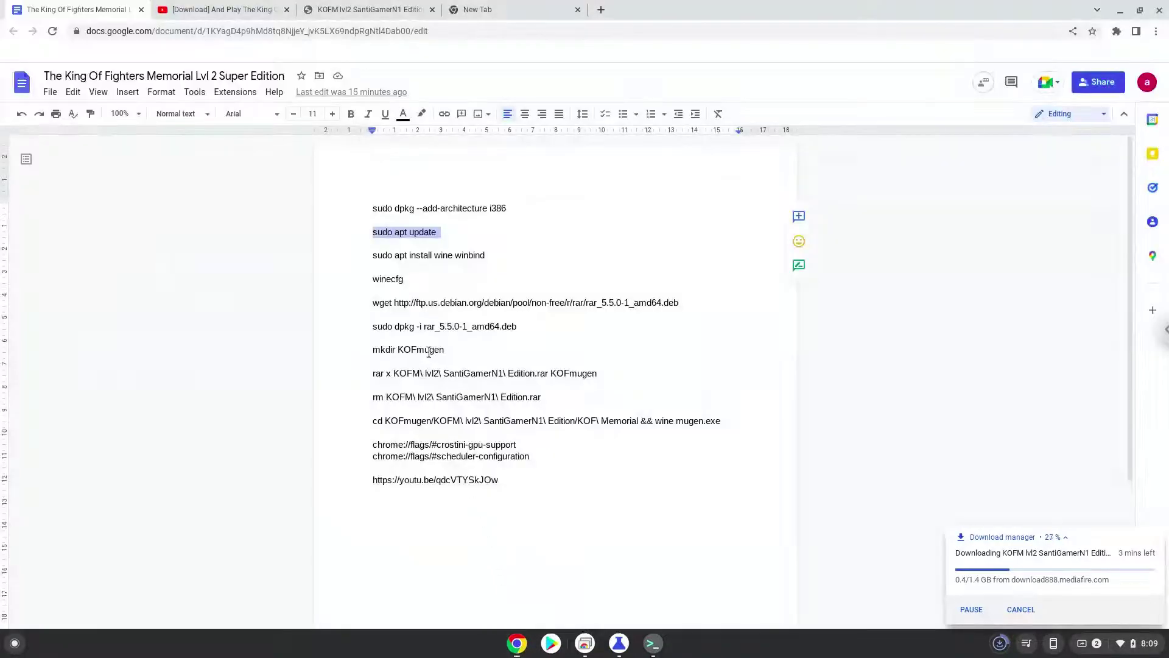
{"action": "triple_click", "coordinate": [409, 253]}
{"action": "right_click", "coordinate": [411, 254]}
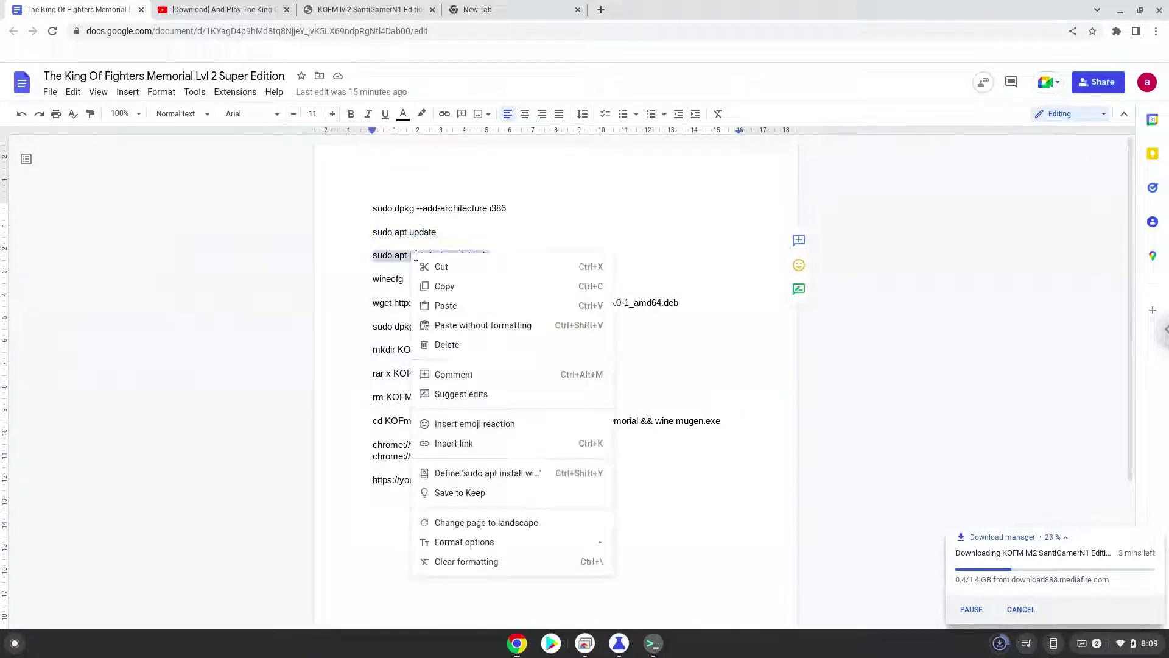
{"action": "left_click", "coordinate": [442, 286]}
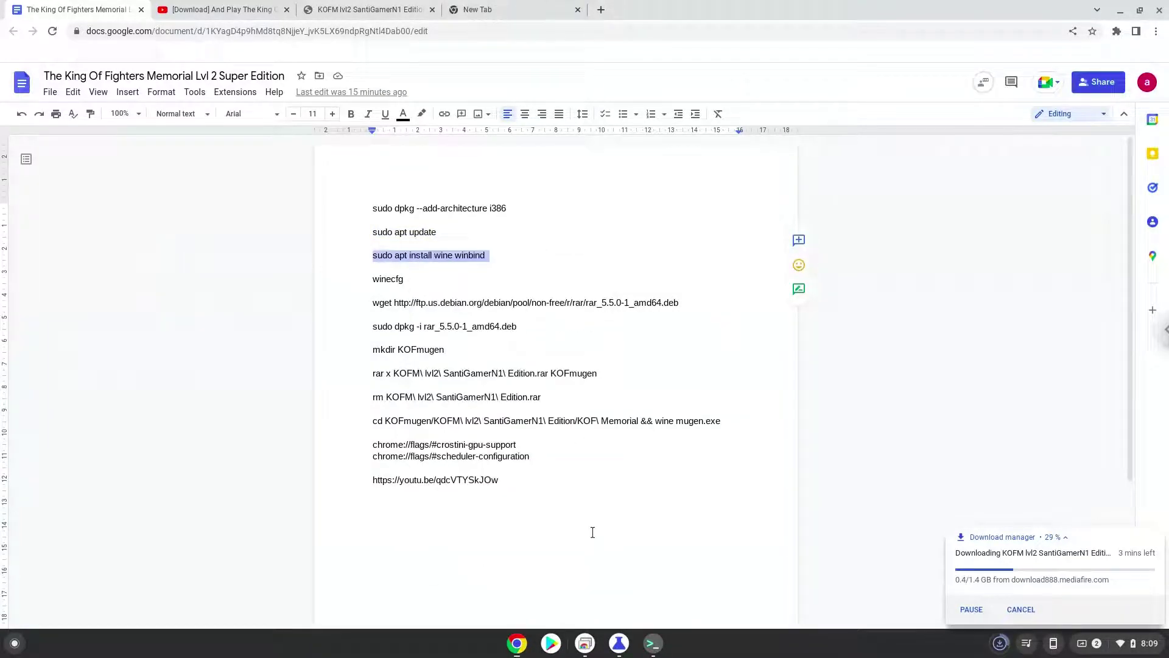
{"action": "left_click", "coordinate": [650, 643]}
Step: Run 'sudo apt install wine winbind' in the terminal and confirm the package installation
{"action": "right_click", "coordinate": [562, 430]}
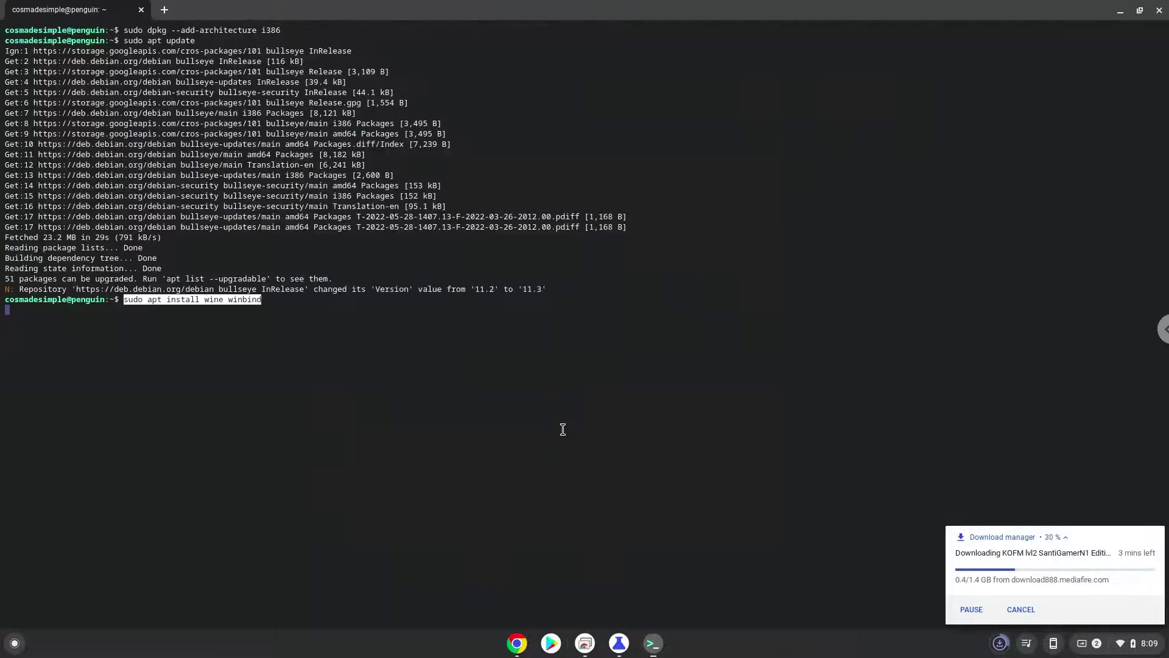
{"action": "key", "text": "Return"}
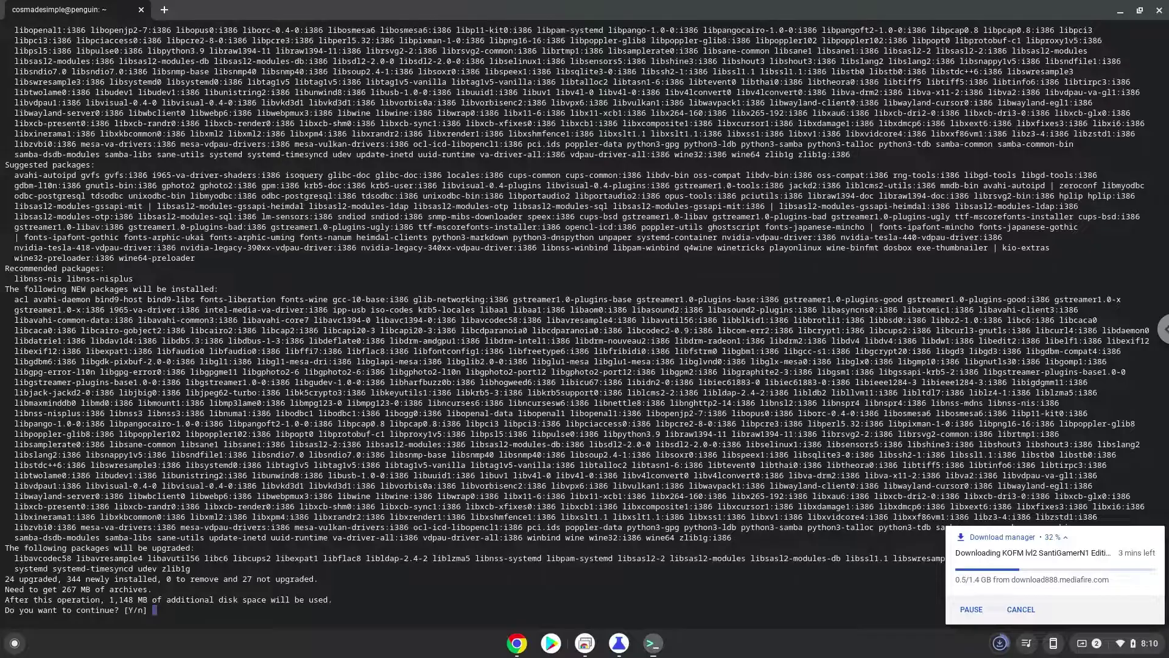
{"action": "key", "text": "Return"}
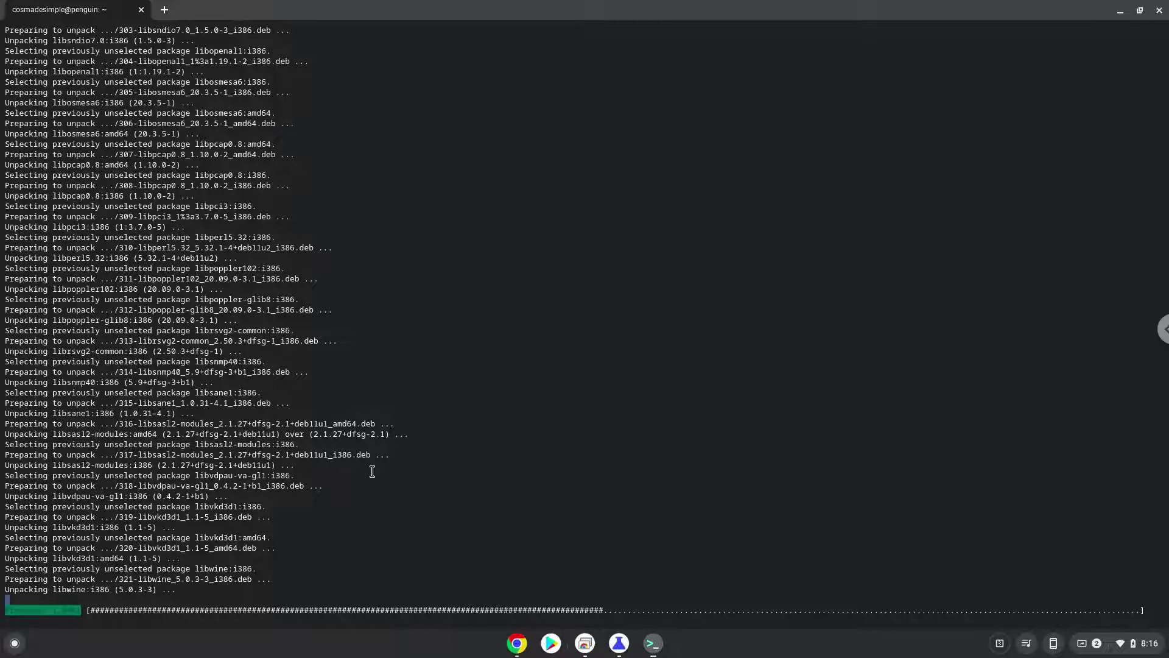
Step: Open the Downloads folder in the Files app
{"action": "left_click", "coordinate": [14, 650]}
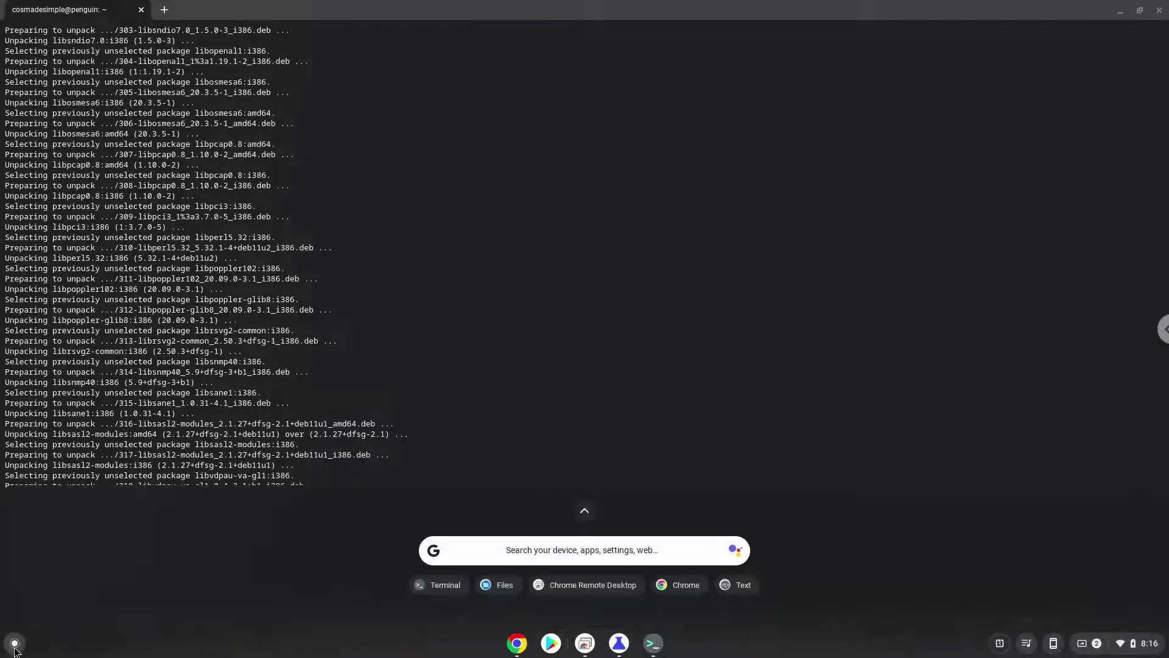
{"action": "left_click", "coordinate": [492, 586]}
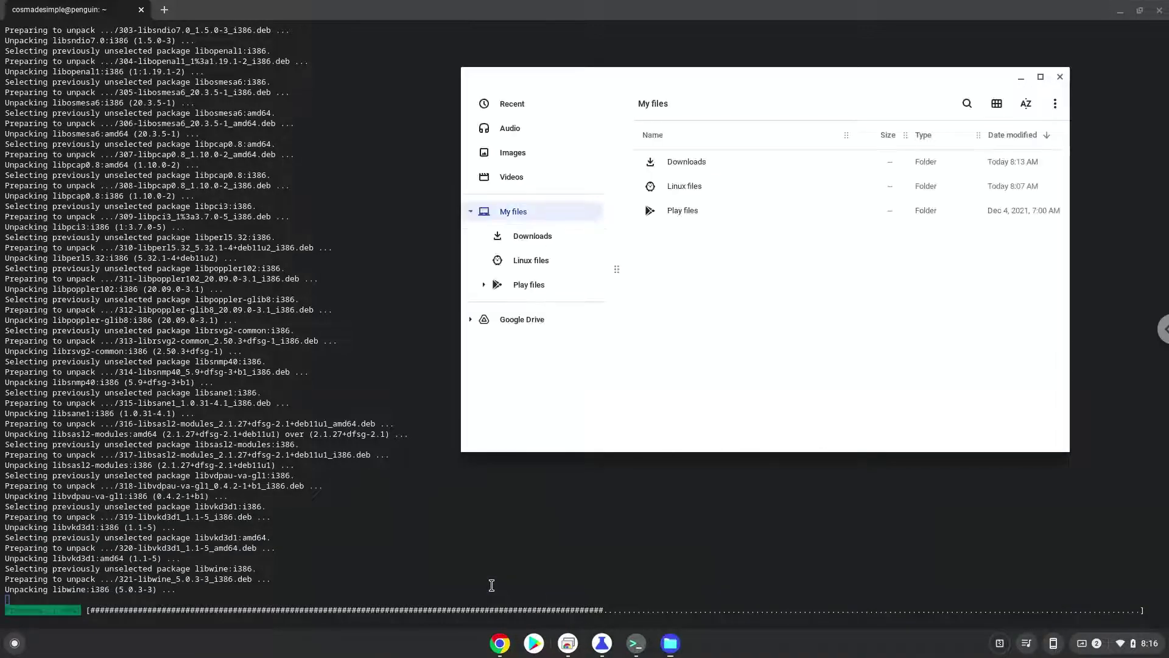
{"action": "left_click", "coordinate": [676, 162]}
{"action": "double_click", "coordinate": [677, 161]}
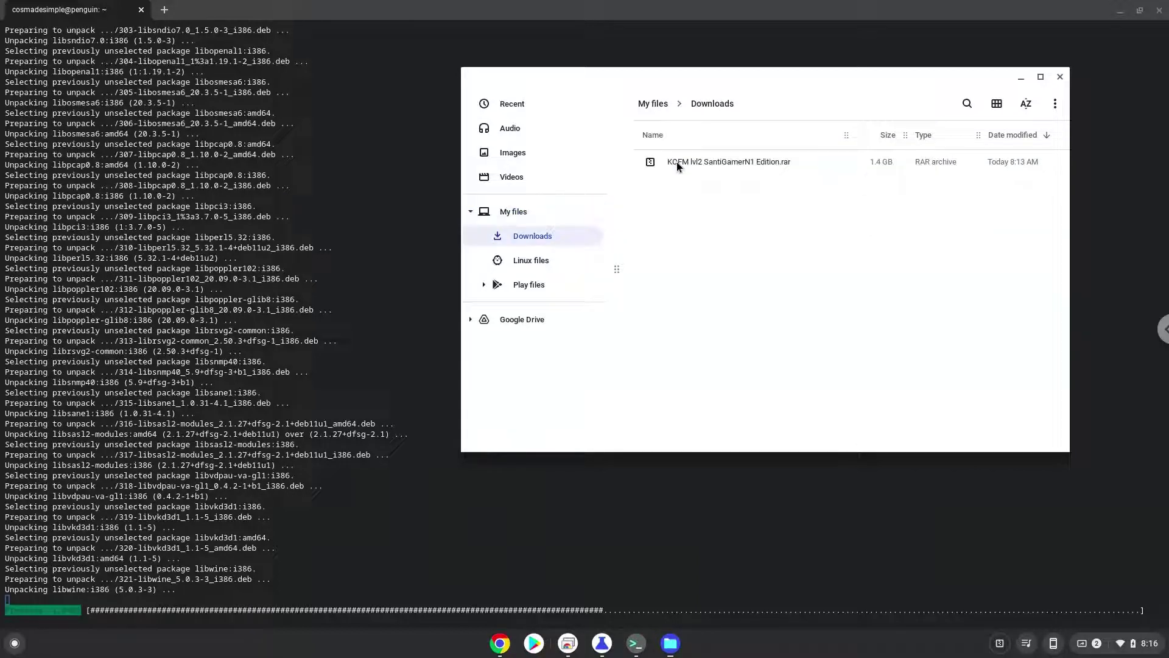
Step: Move KOFM lvl2 SantiGamerN1 Edition.rar into Linux files and close Files
{"action": "right_click", "coordinate": [677, 162]}
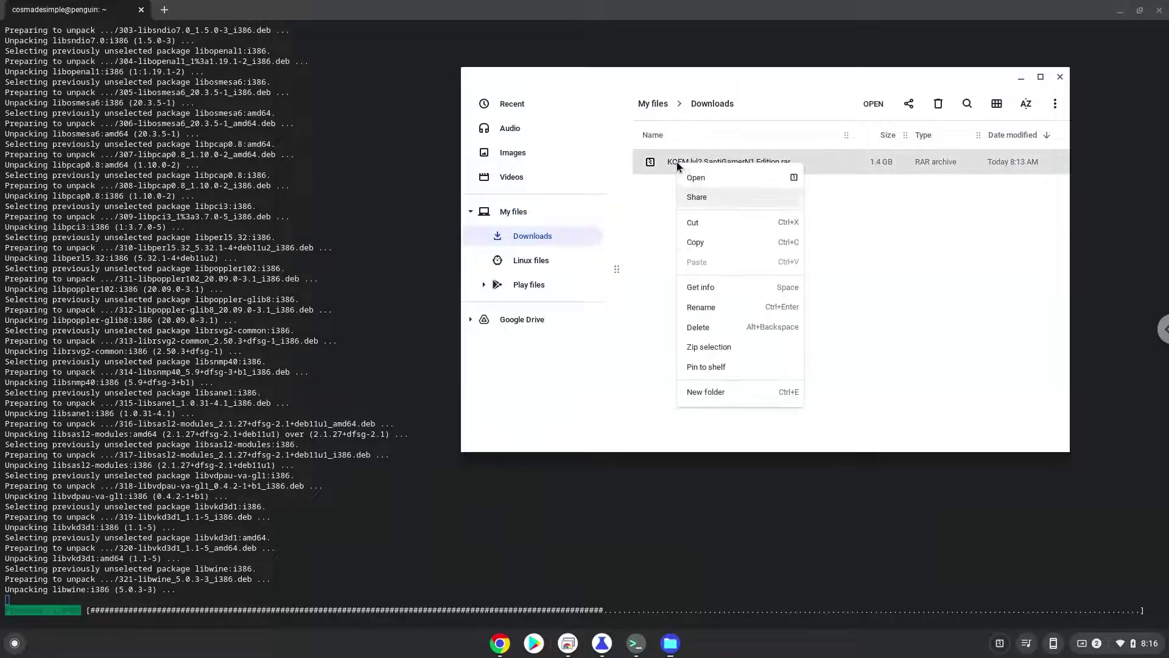
{"action": "left_click", "coordinate": [692, 223]}
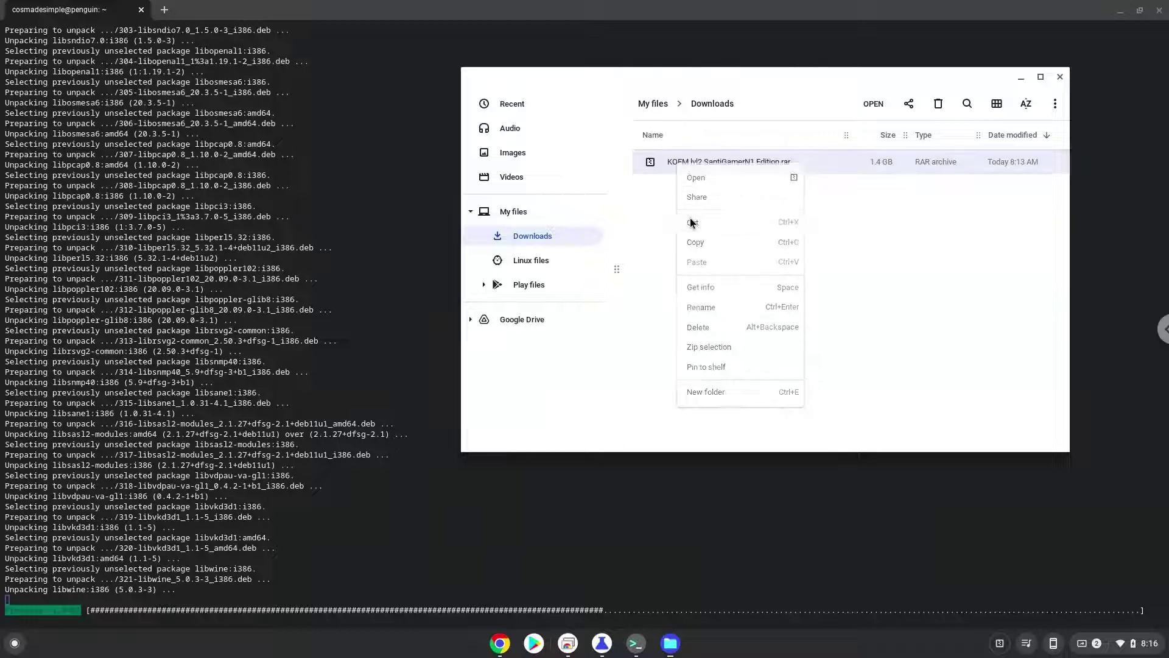
{"action": "left_click", "coordinate": [532, 262]}
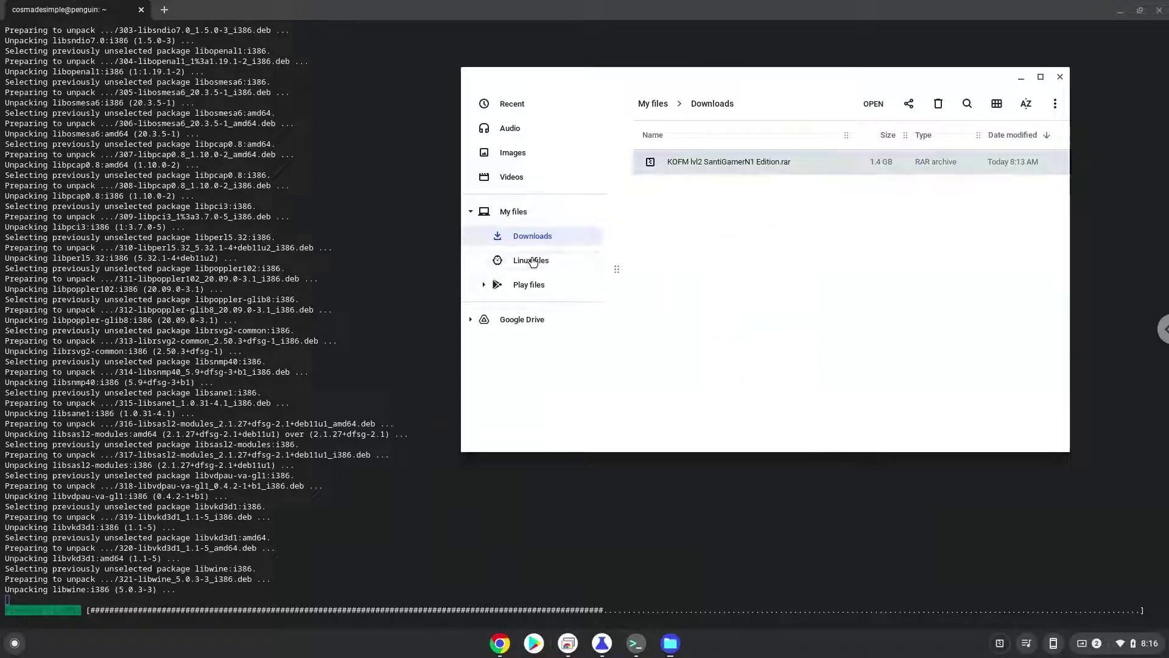
{"action": "right_click", "coordinate": [752, 255]}
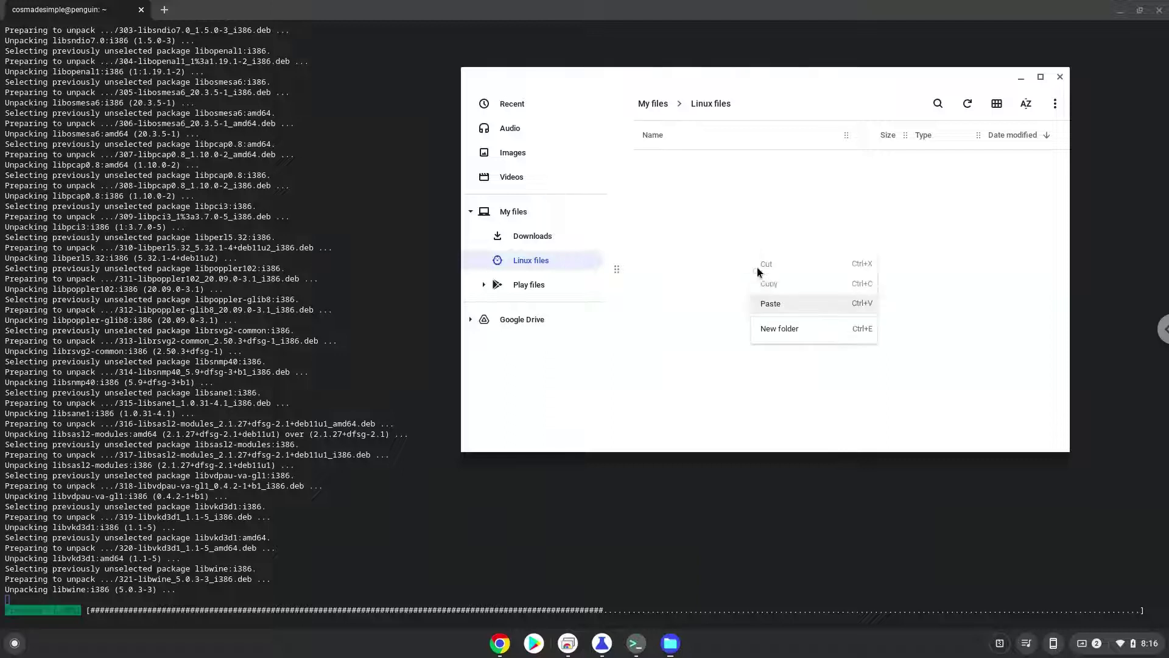
{"action": "left_click", "coordinate": [776, 308]}
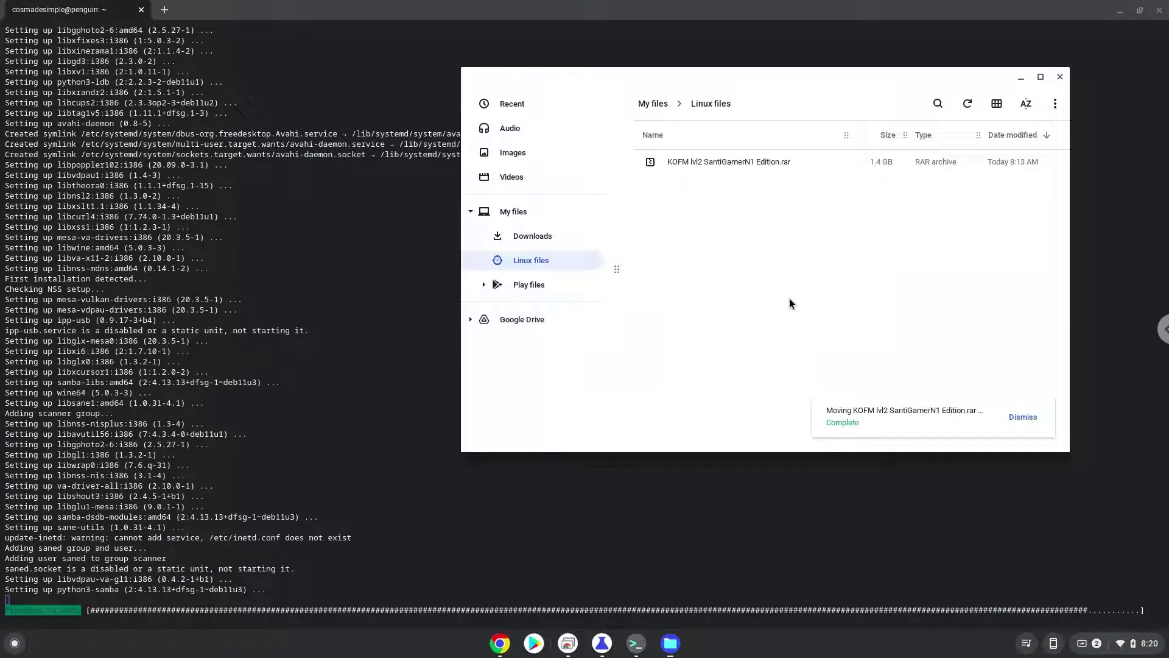
{"action": "left_click", "coordinate": [1059, 78]}
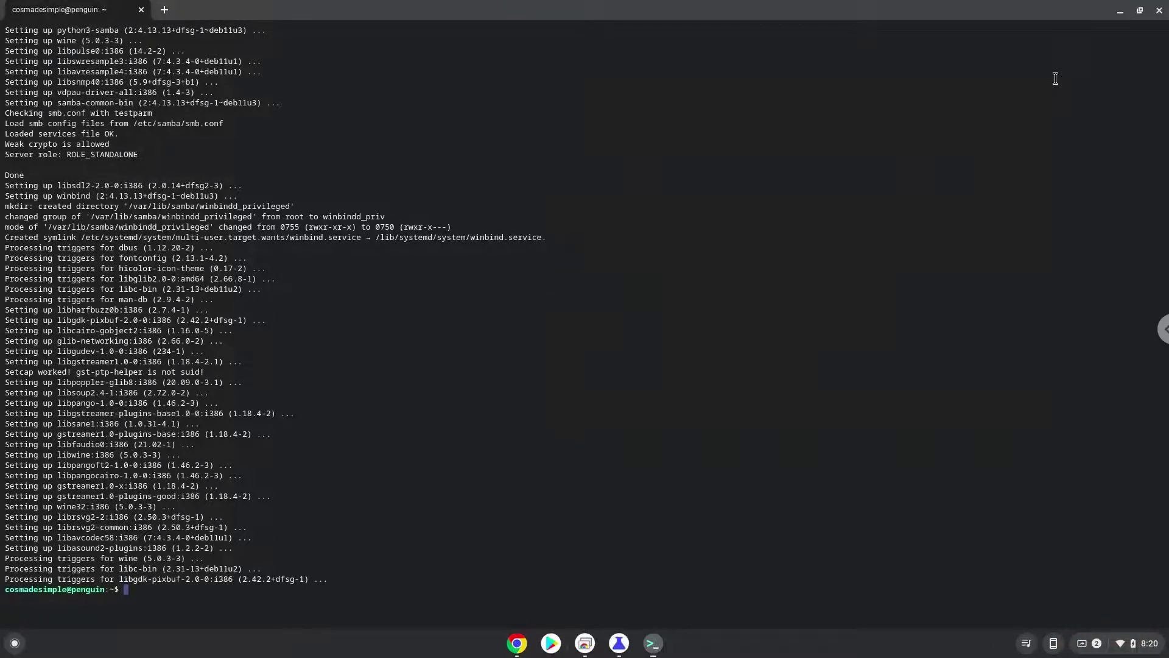
Step: Run 'winecfg' from the doc in Terminal, then close the Wine configuration window
{"action": "left_click", "coordinate": [515, 644]}
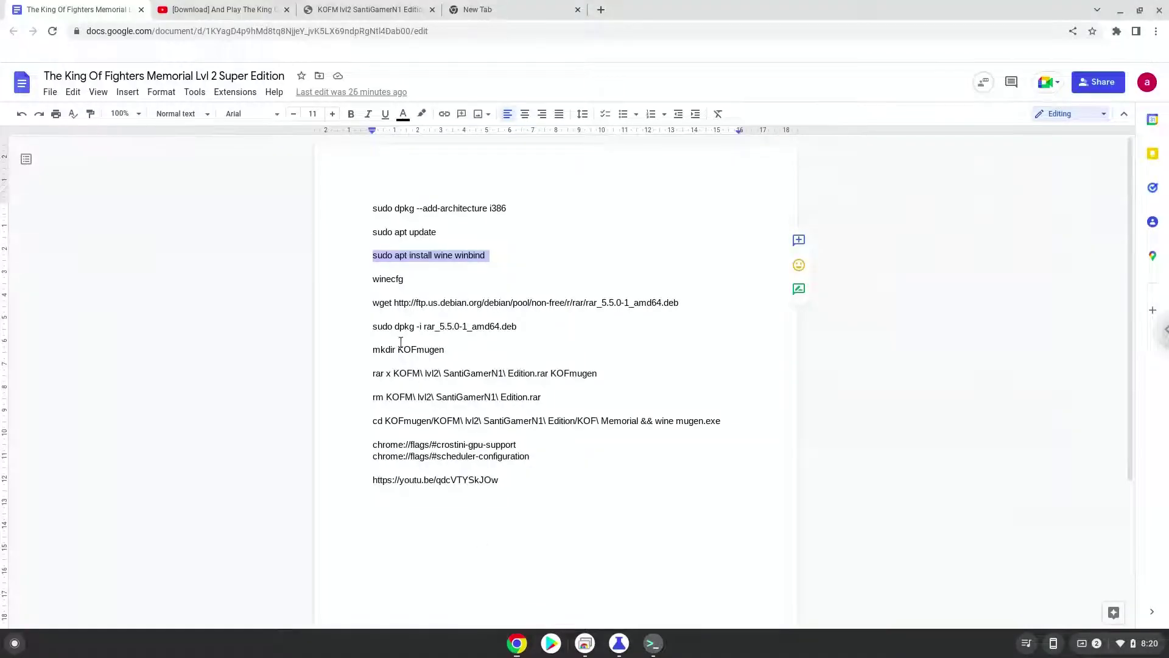
{"action": "double_click", "coordinate": [385, 278]}
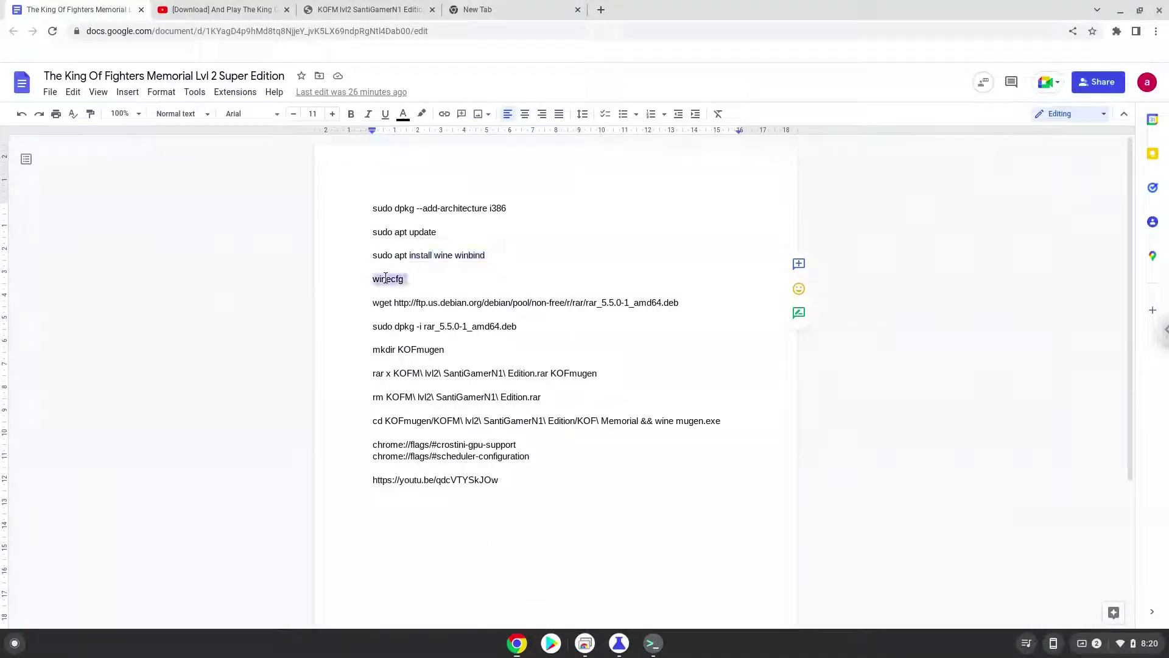
{"action": "right_click", "coordinate": [387, 281]}
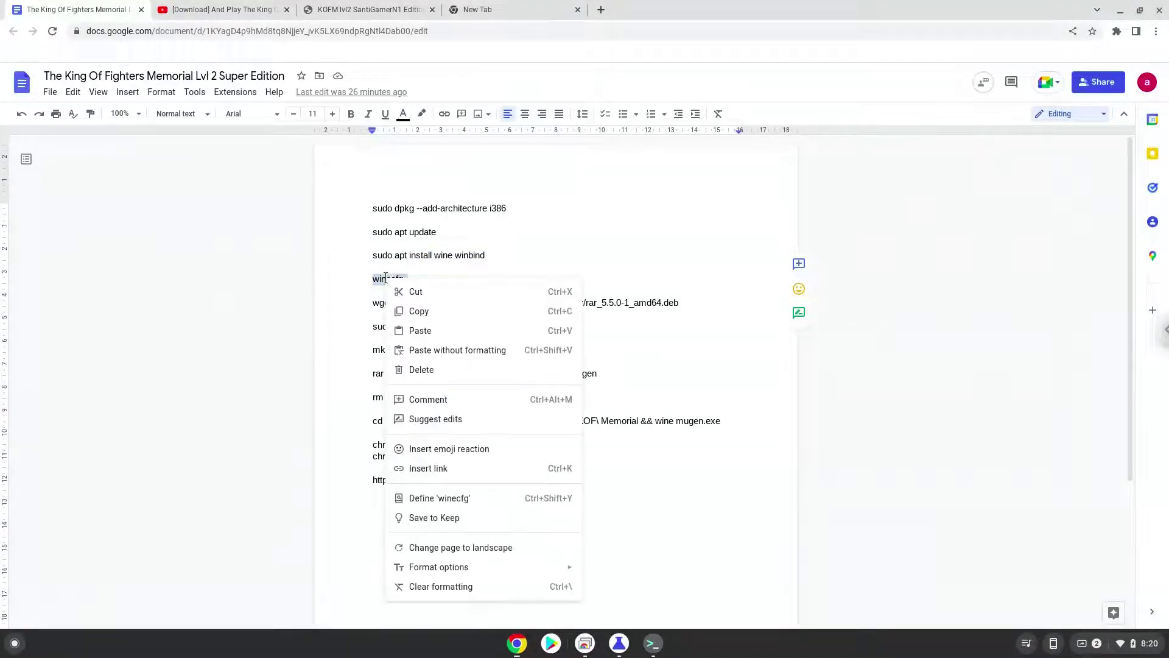
{"action": "left_click", "coordinate": [411, 313]}
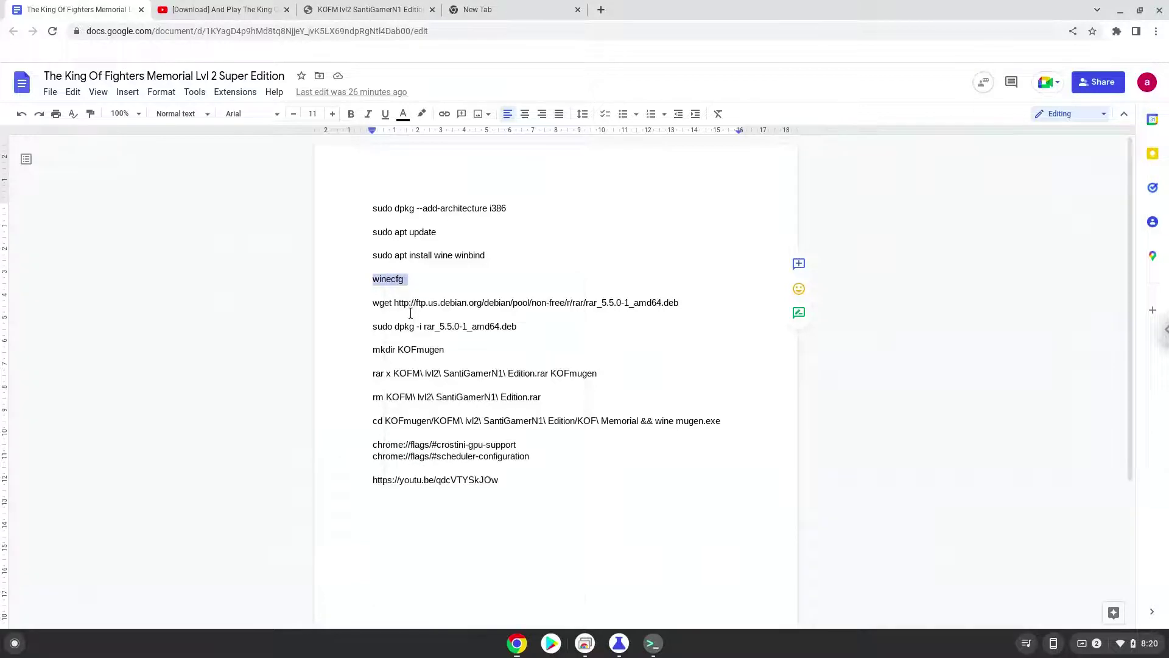
{"action": "left_click", "coordinate": [653, 643]}
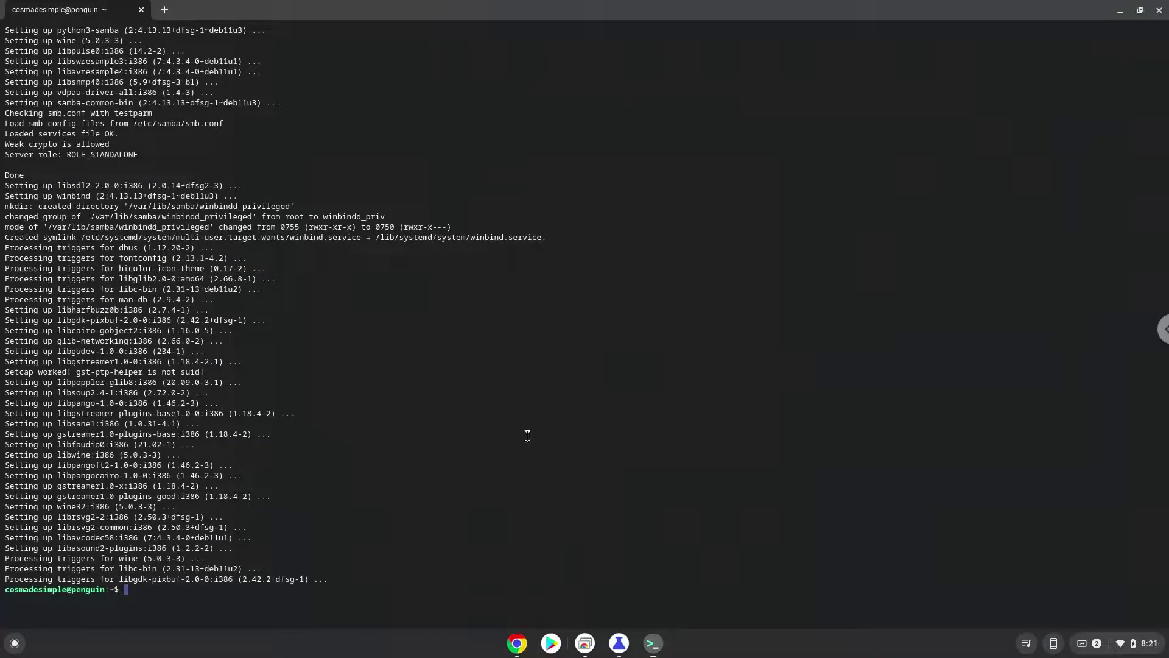
{"action": "key", "text": "ctrl+shift+v"}
{"action": "key", "text": "Return"}
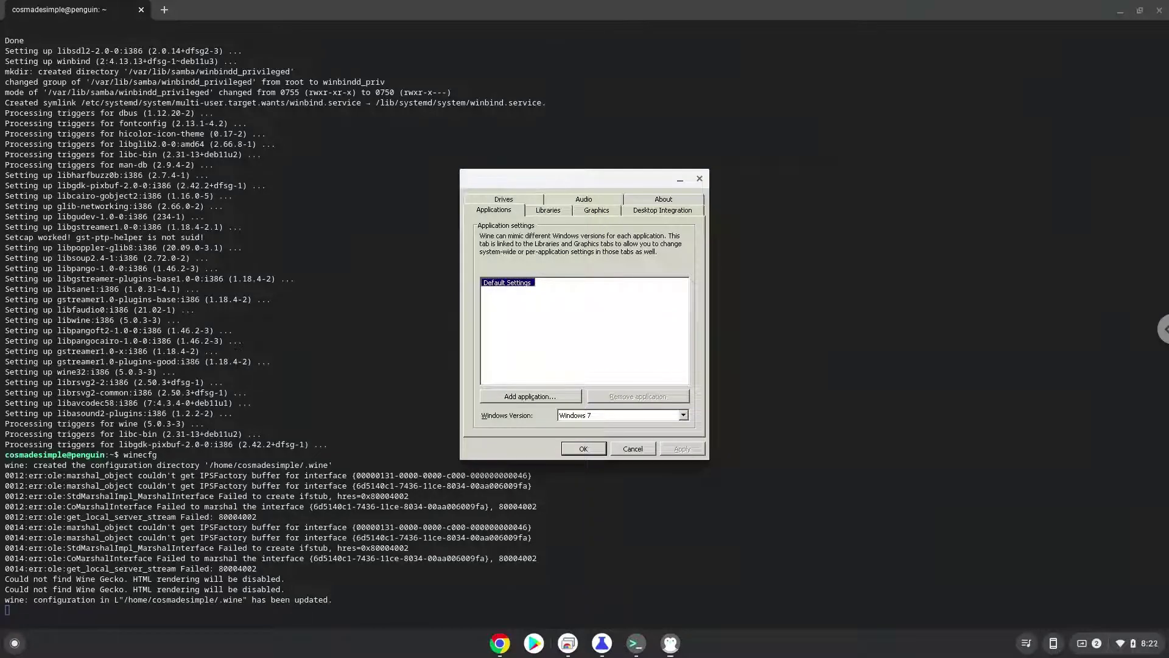
{"action": "left_click", "coordinate": [698, 178]}
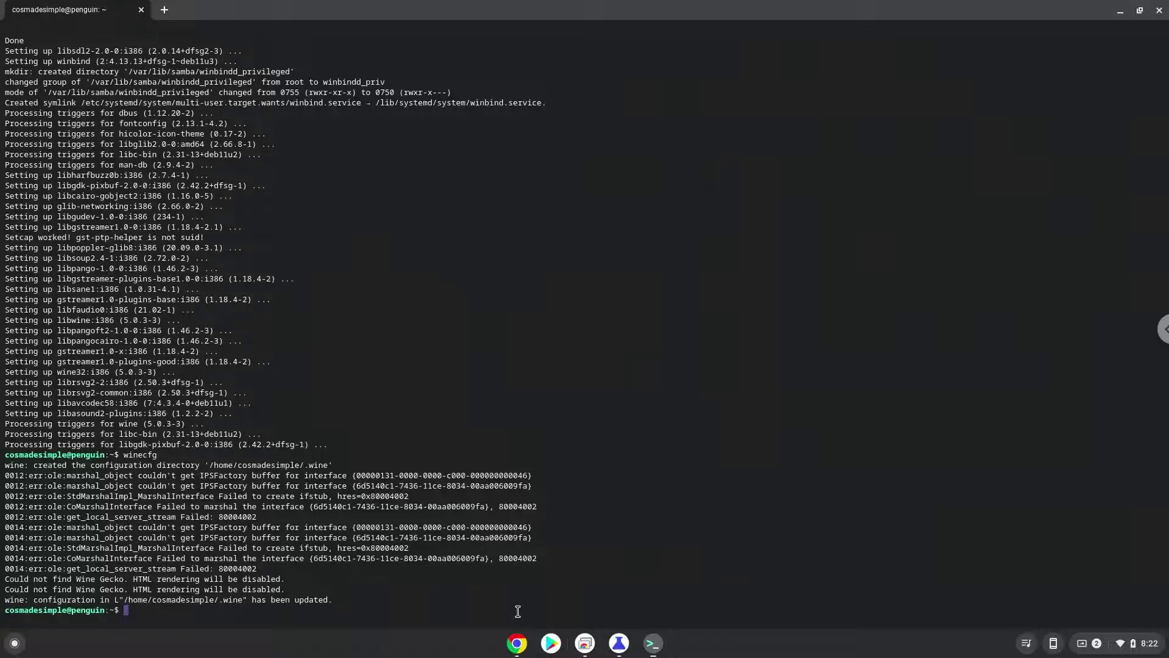
Step: Download the rar 5.5.0 package in Terminal with the wget command from the doc
{"action": "left_click", "coordinate": [517, 643]}
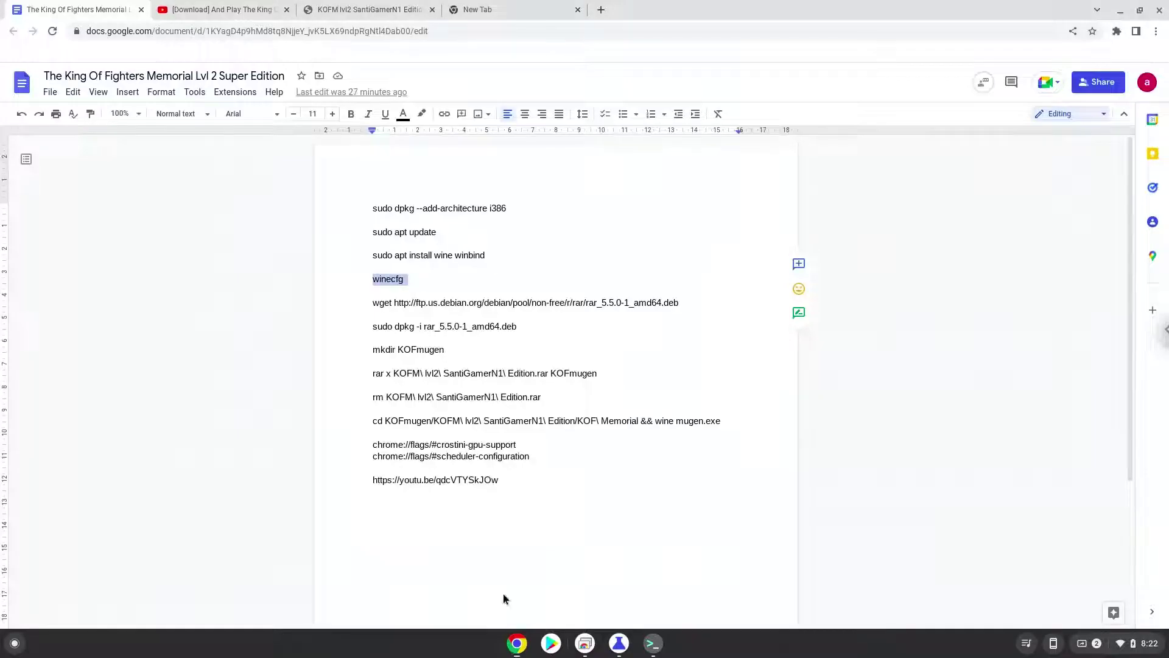
{"action": "triple_click", "coordinate": [477, 302]}
{"action": "right_click", "coordinate": [477, 304]}
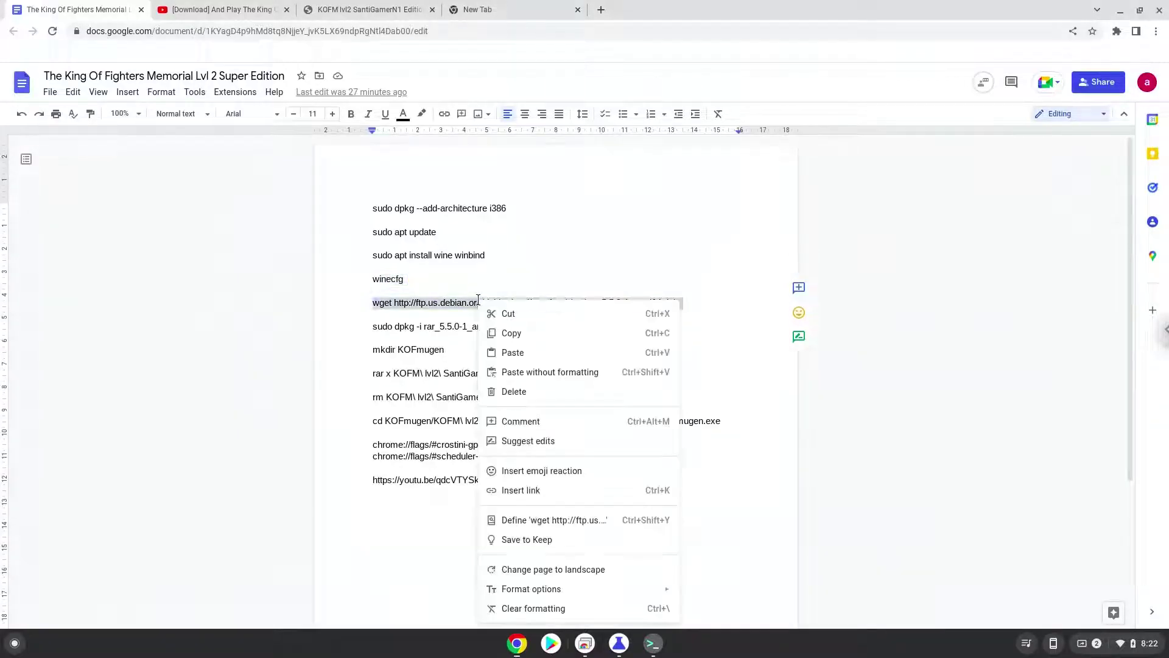
{"action": "left_click", "coordinate": [511, 334]}
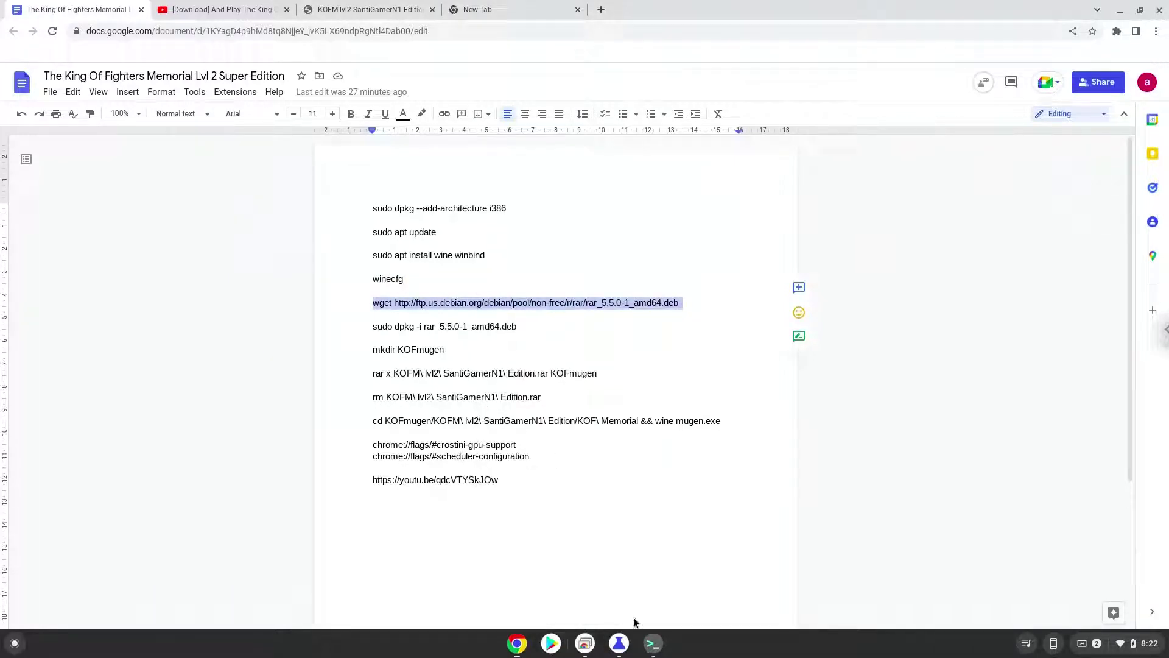
{"action": "left_click", "coordinate": [651, 642]}
{"action": "key", "text": "ctrl+shift+v"}
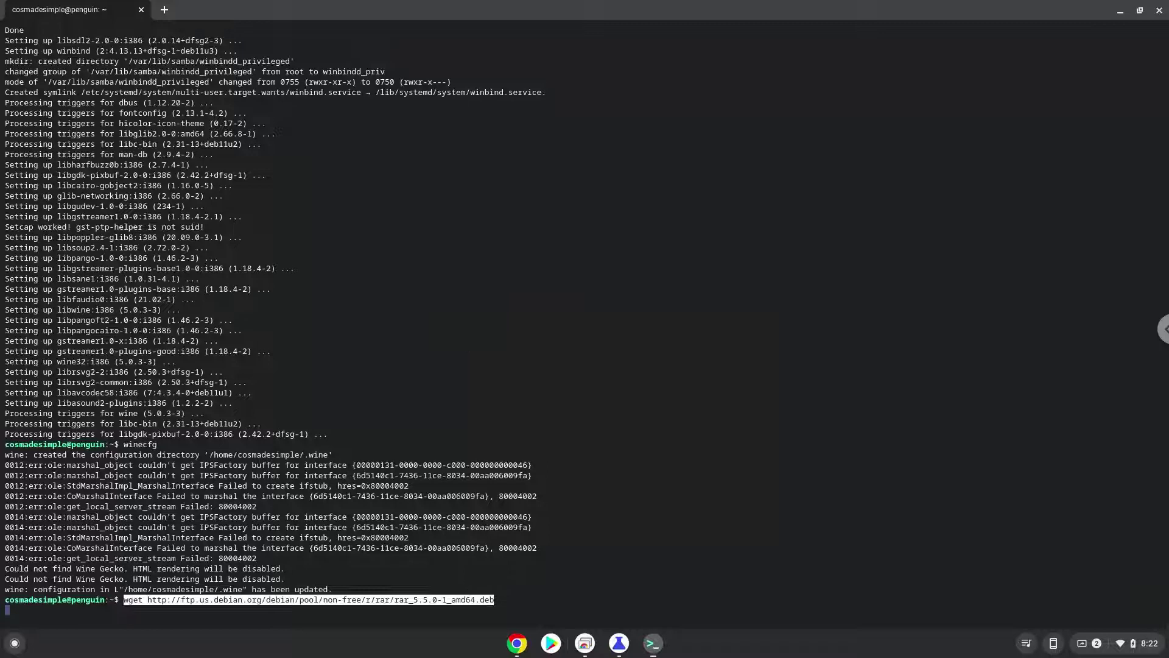
{"action": "key", "text": "Return"}
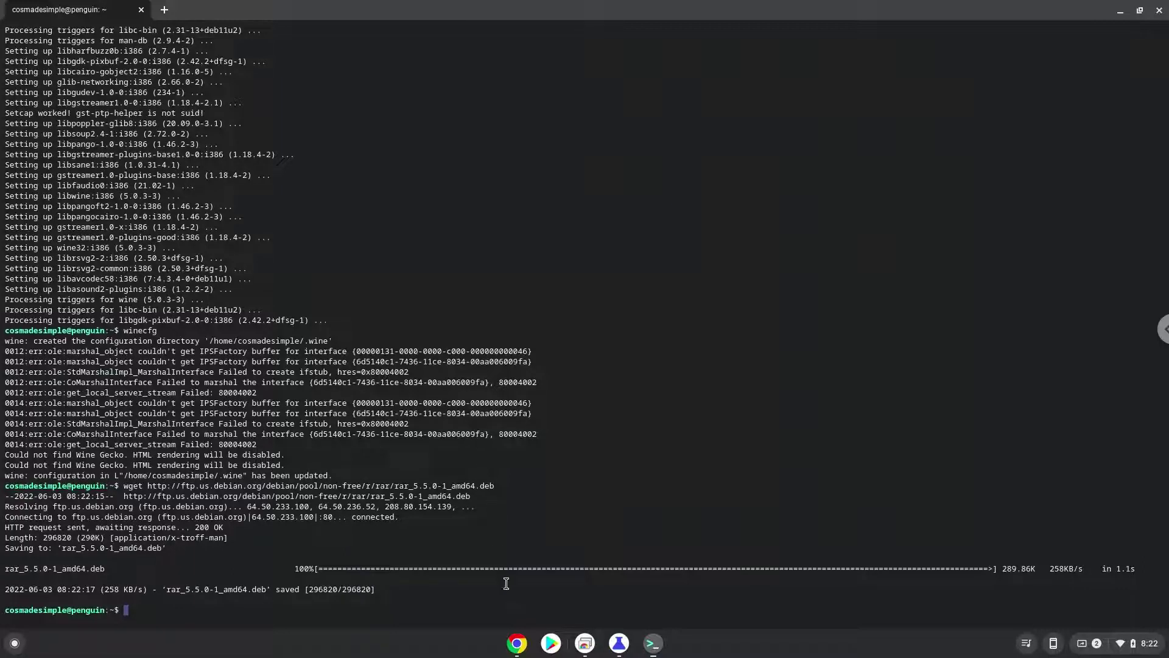
Step: Install the package with 'sudo dpkg -i rar_5.5.0-1_amd64.deb' copied from the doc
{"action": "left_click", "coordinate": [516, 643]}
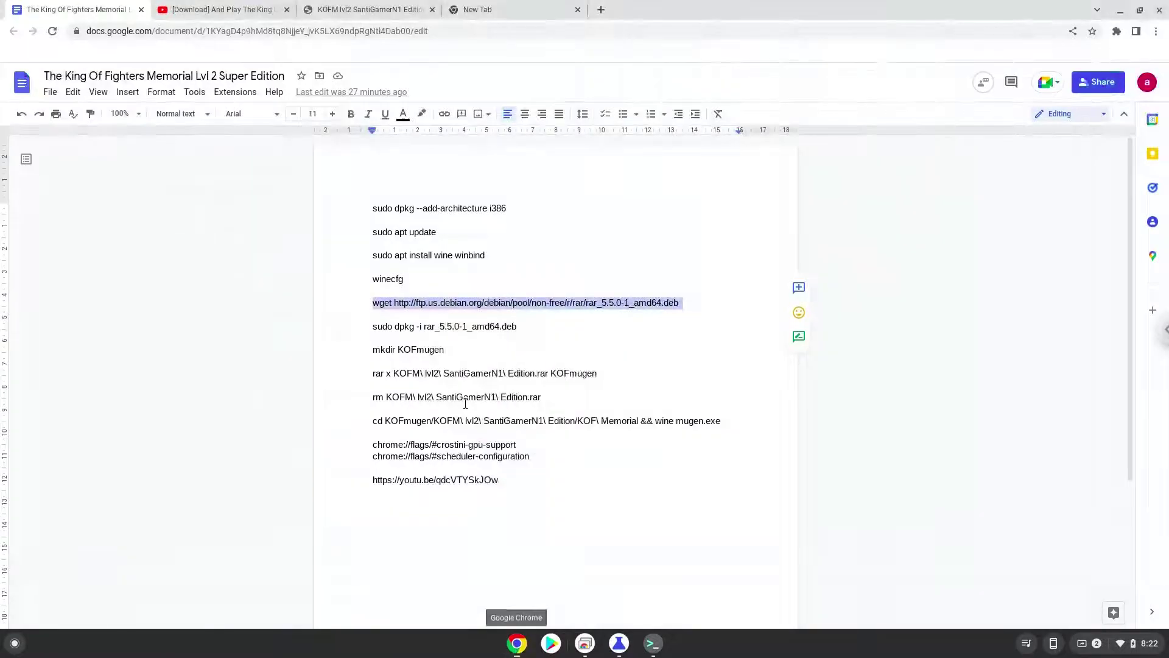
{"action": "triple_click", "coordinate": [438, 326]}
{"action": "right_click", "coordinate": [440, 327]}
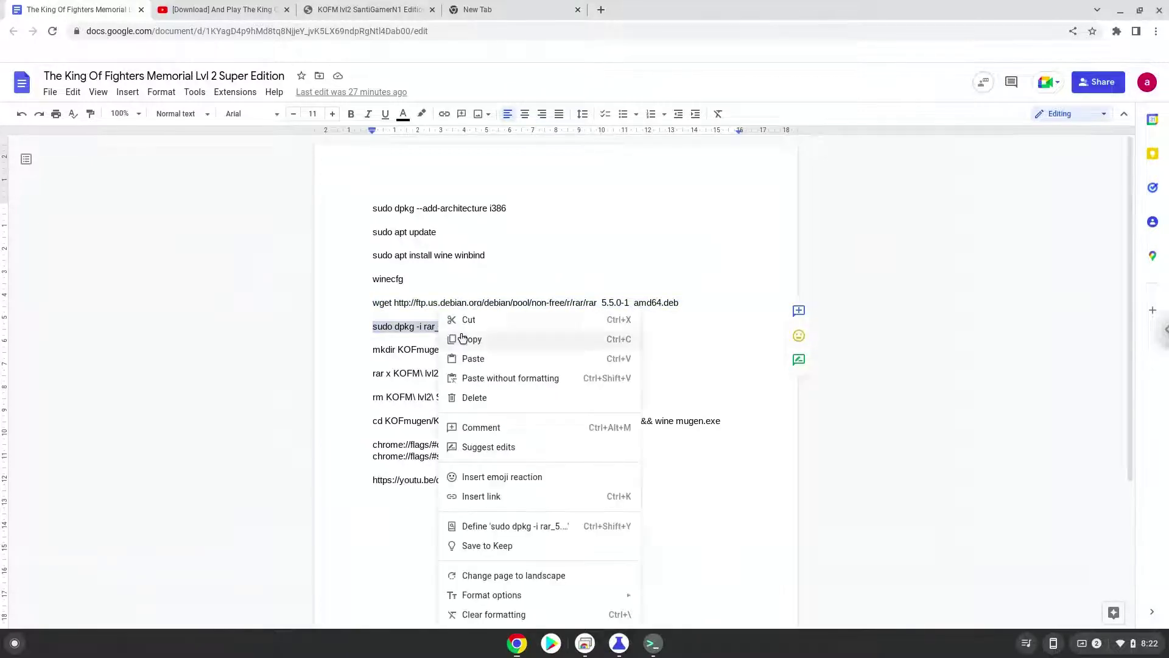
{"action": "left_click", "coordinate": [463, 338]}
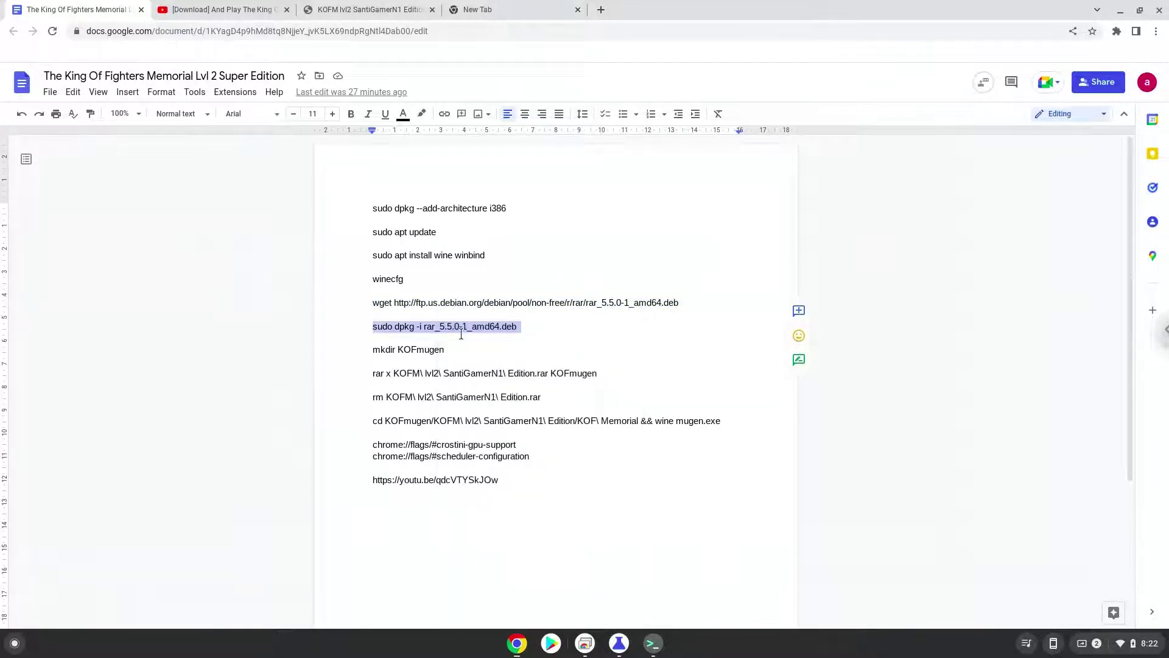
{"action": "left_click", "coordinate": [652, 644]}
{"action": "key", "text": "ctrl+shift+v"}
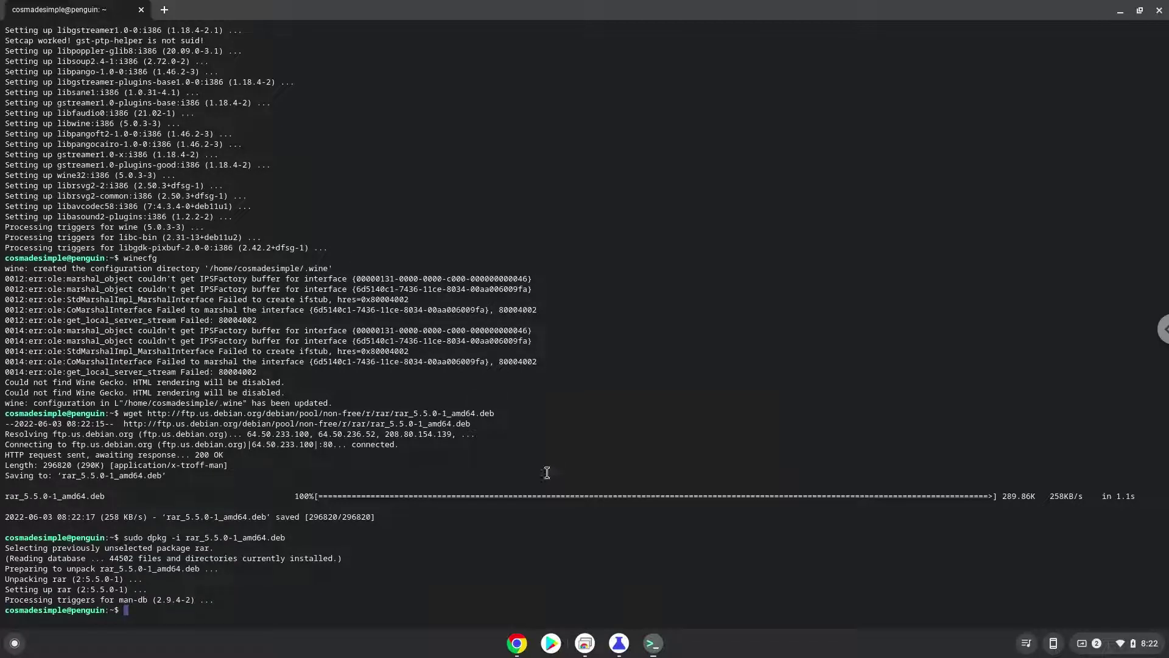
Step: Create the KOFmugen folder by running 'mkdir KOFmugen' from the doc
{"action": "left_click", "coordinate": [516, 643]}
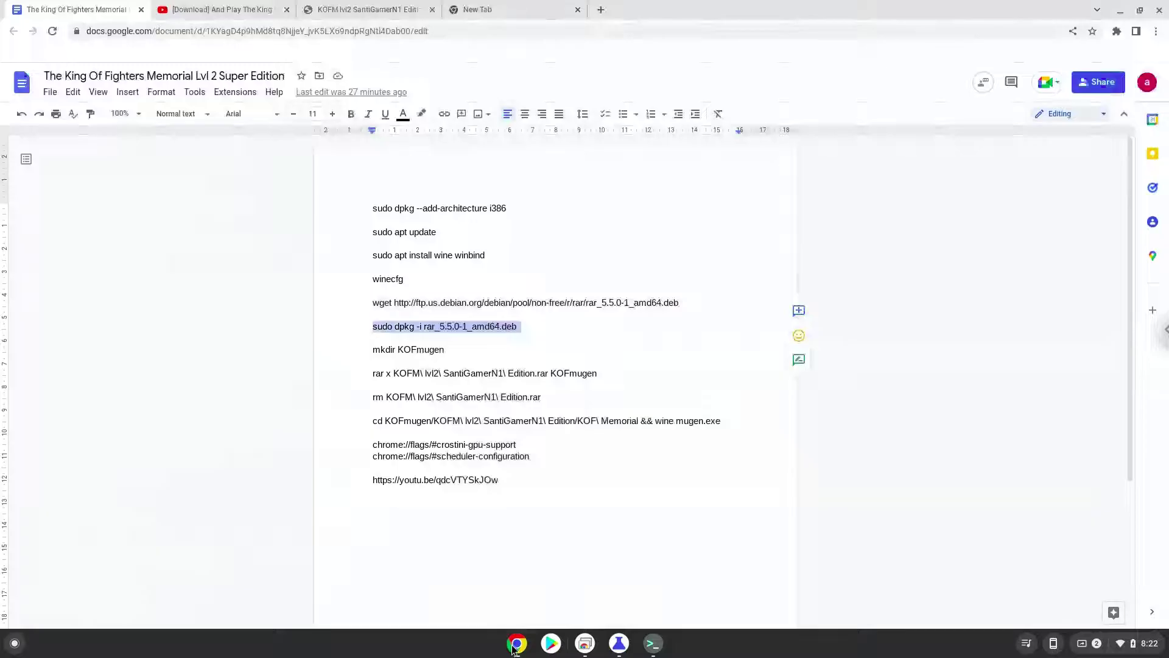
{"action": "left_click", "coordinate": [424, 346]}
{"action": "triple_click", "coordinate": [425, 351]}
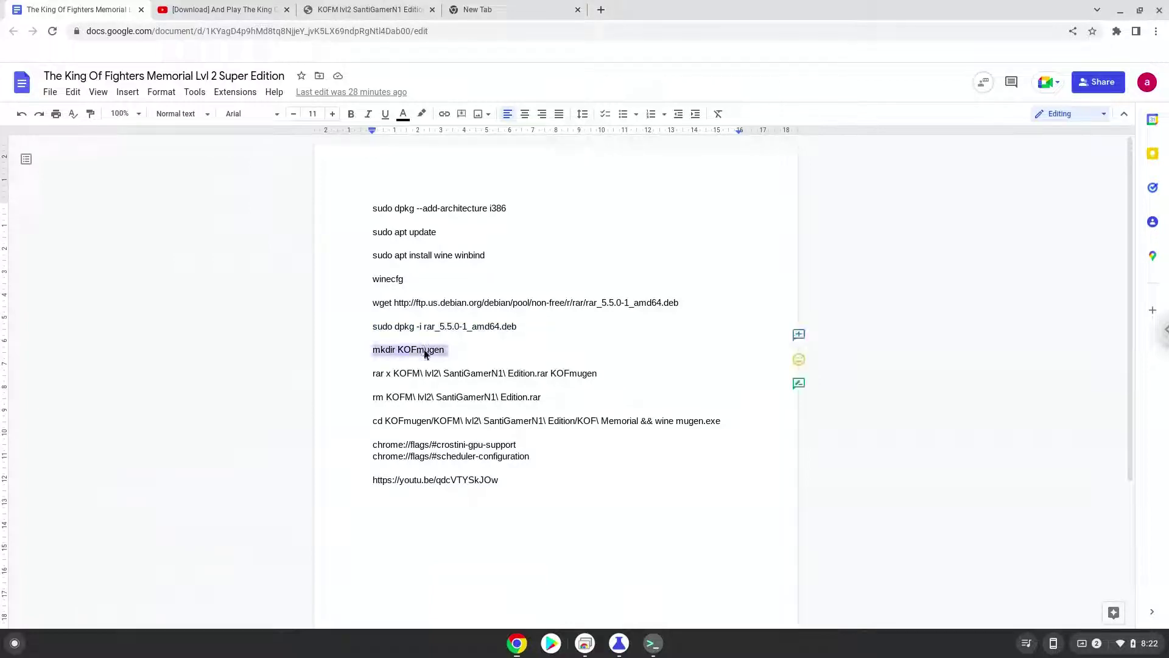
{"action": "right_click", "coordinate": [424, 353]}
{"action": "left_click", "coordinate": [461, 341]}
{"action": "left_click", "coordinate": [650, 644]}
{"action": "key", "text": "ctrl+shift+v"}
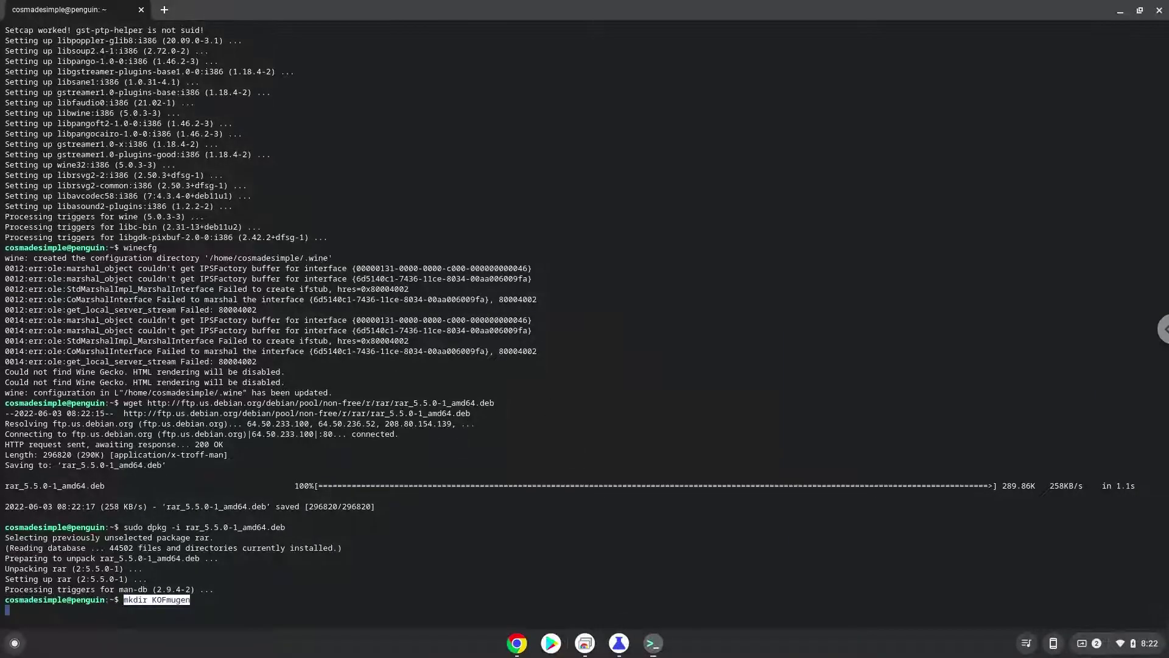
{"action": "key", "text": "Return"}
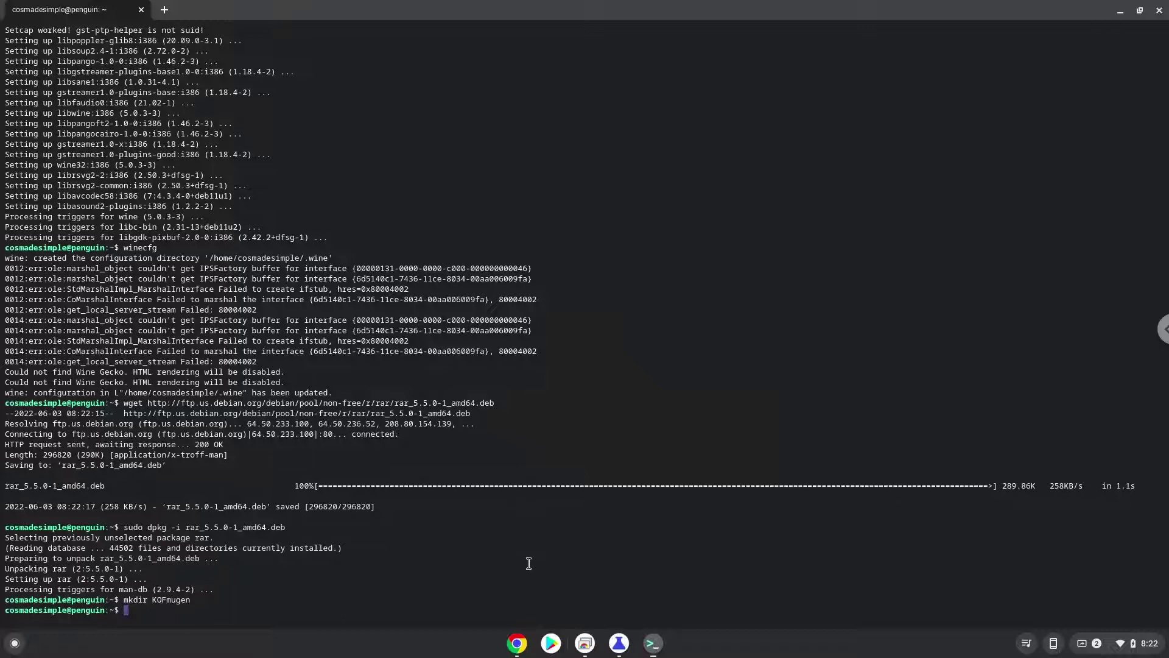
Step: Extract the game archive into KOFmugen with the 'rar x' command from the doc
{"action": "left_click", "coordinate": [515, 643]}
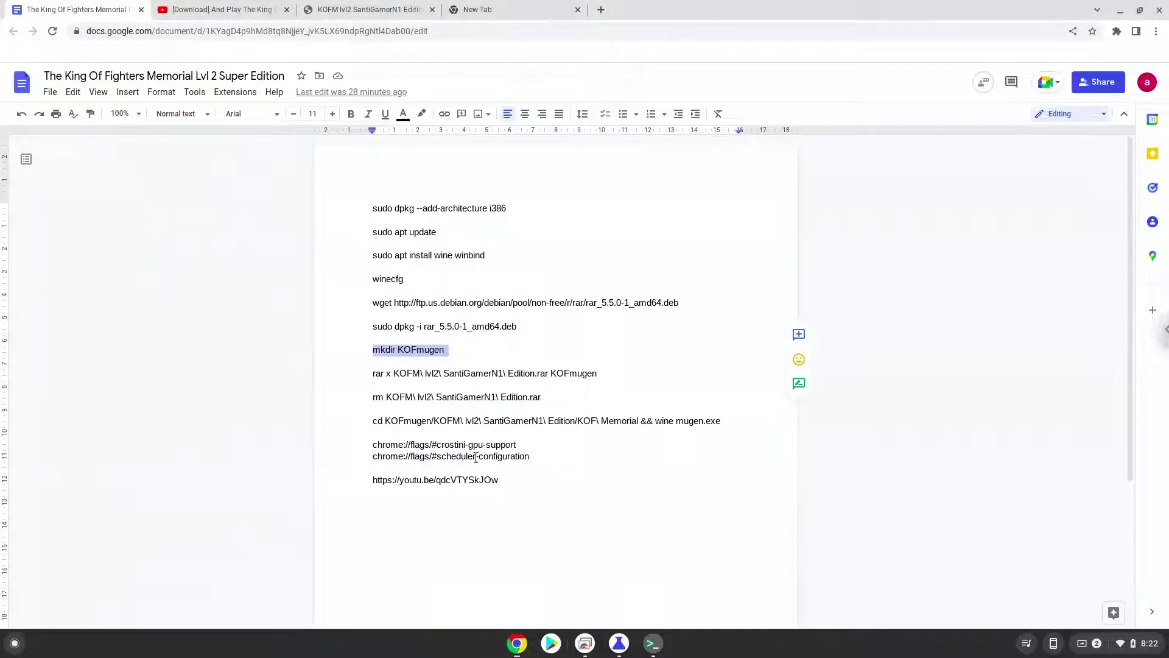
{"action": "triple_click", "coordinate": [464, 373]}
{"action": "right_click", "coordinate": [464, 372]}
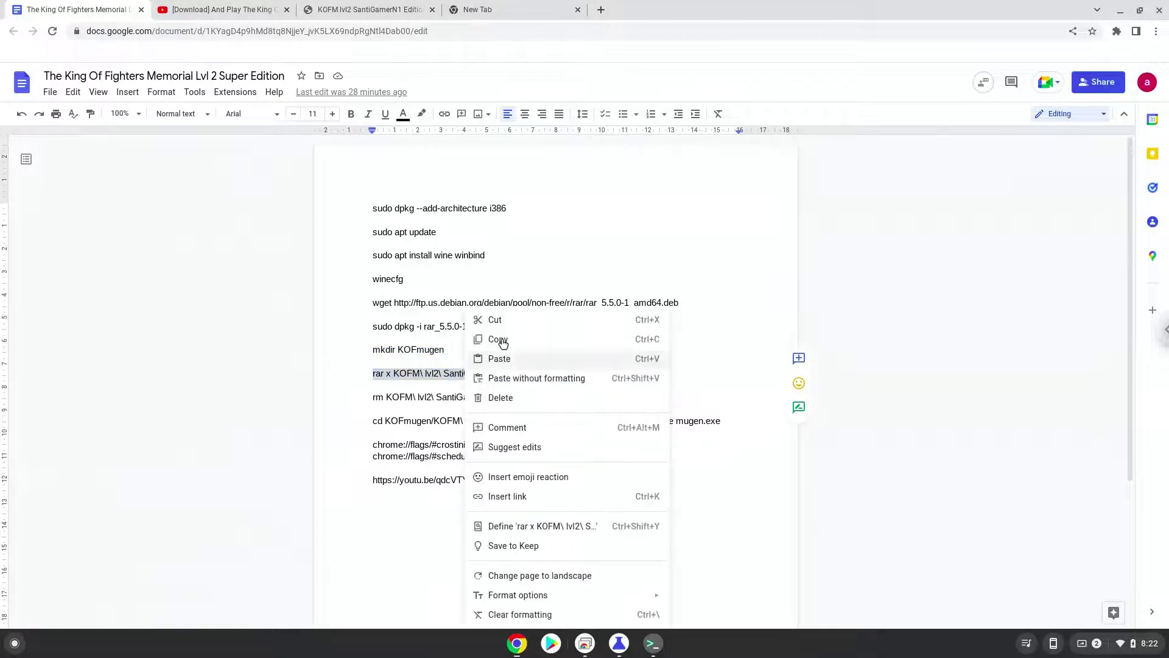
{"action": "left_click", "coordinate": [501, 340]}
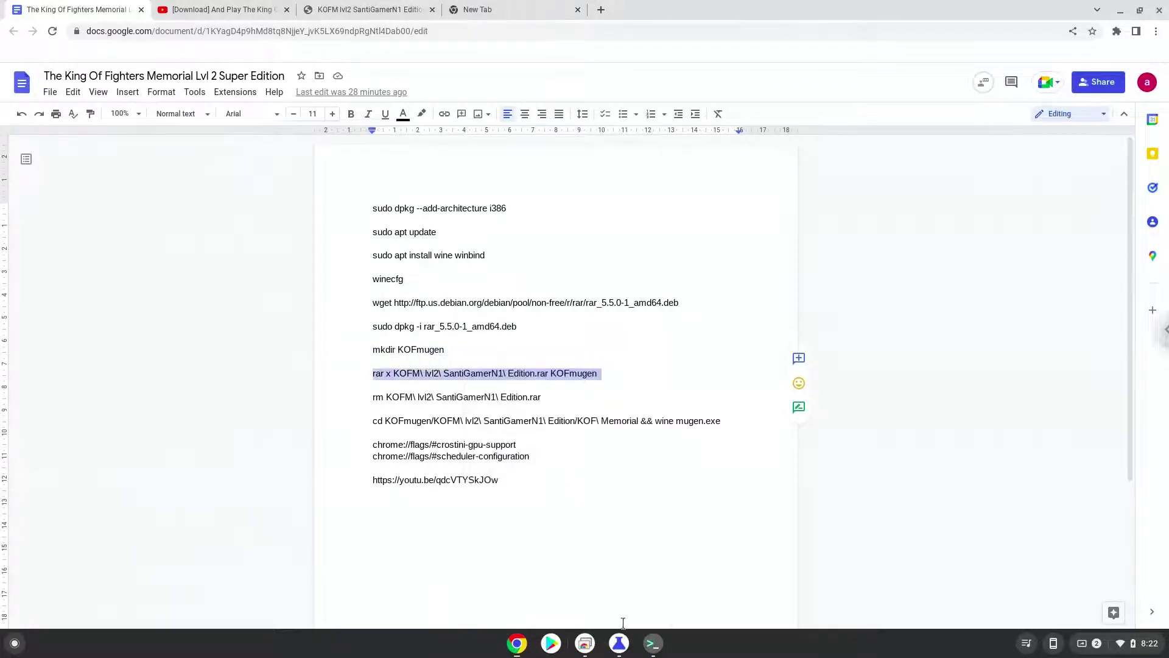
{"action": "left_click", "coordinate": [651, 643]}
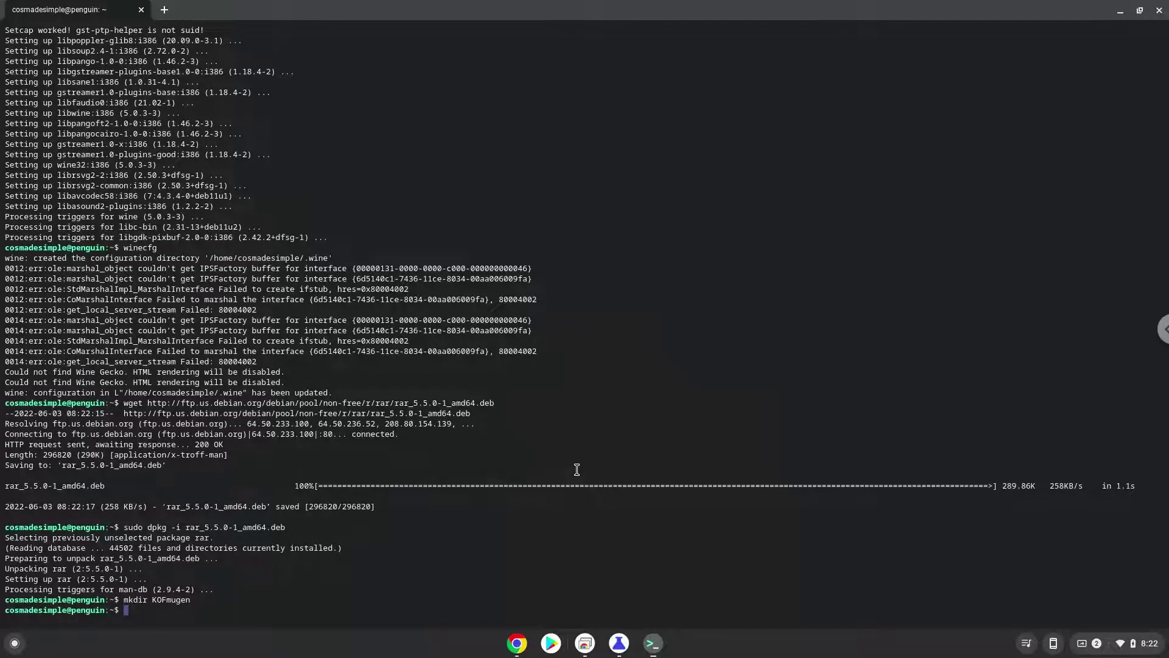
{"action": "key", "text": "ctrl+shift+v"}
{"action": "key", "text": "Return"}
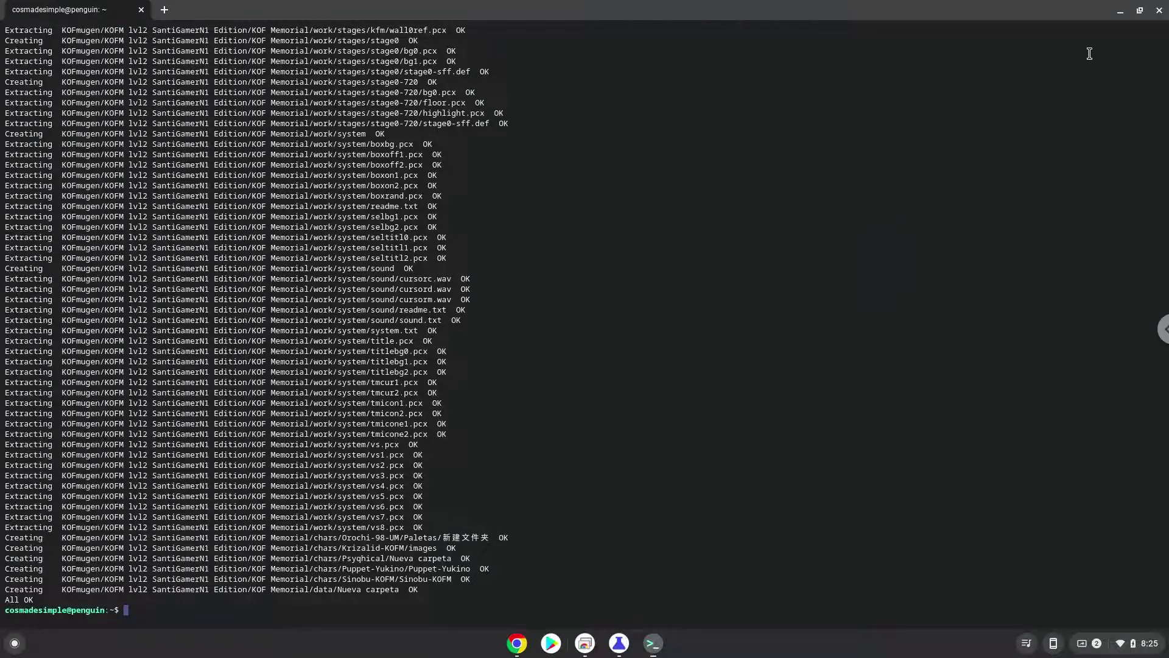
Step: Close Terminal and copy the archive removal command, then reopen Terminal from the launcher
{"action": "left_click", "coordinate": [1162, 11]}
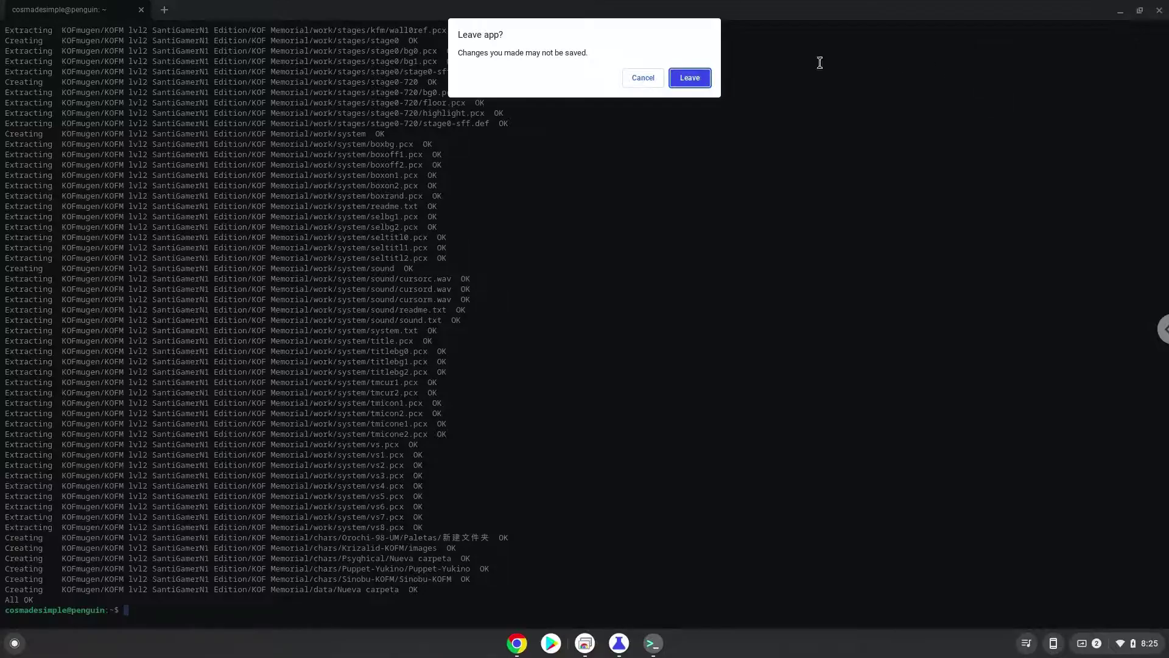
{"action": "left_click", "coordinate": [690, 78]}
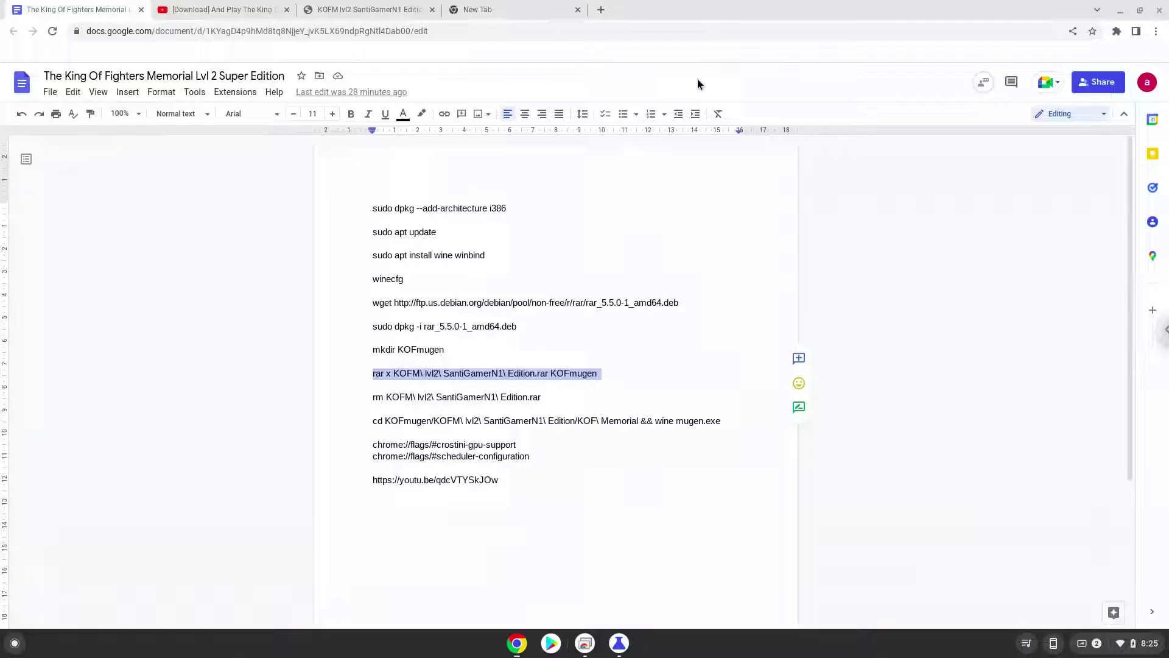
{"action": "triple_click", "coordinate": [413, 397]}
{"action": "right_click", "coordinate": [413, 397]}
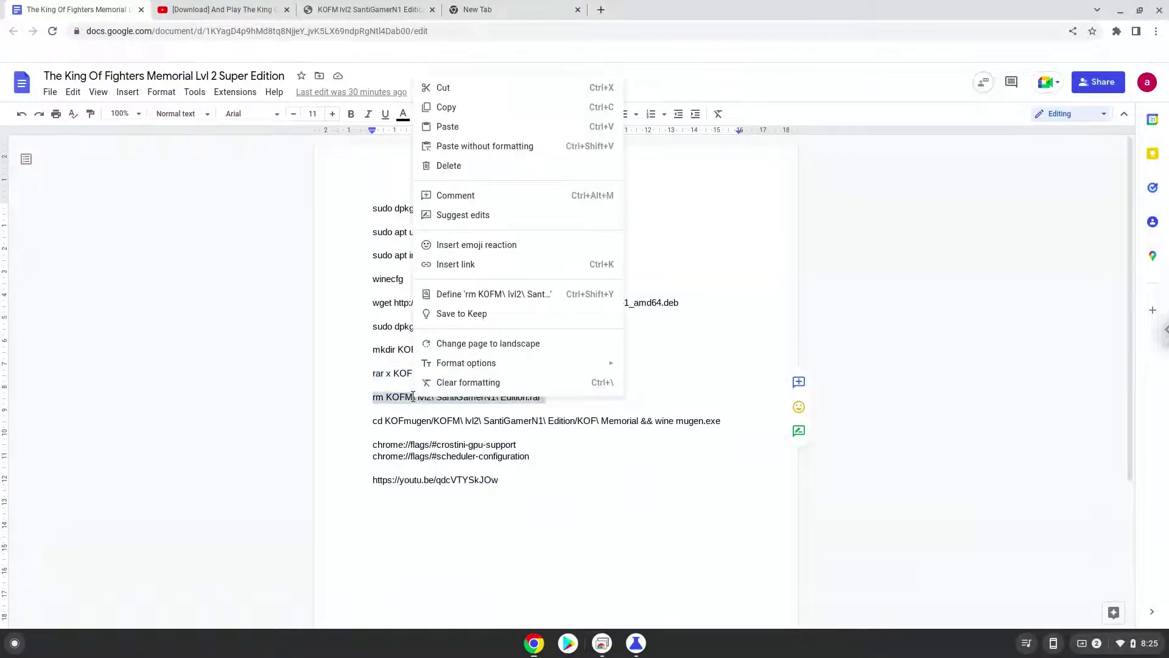
{"action": "left_click", "coordinate": [501, 107]}
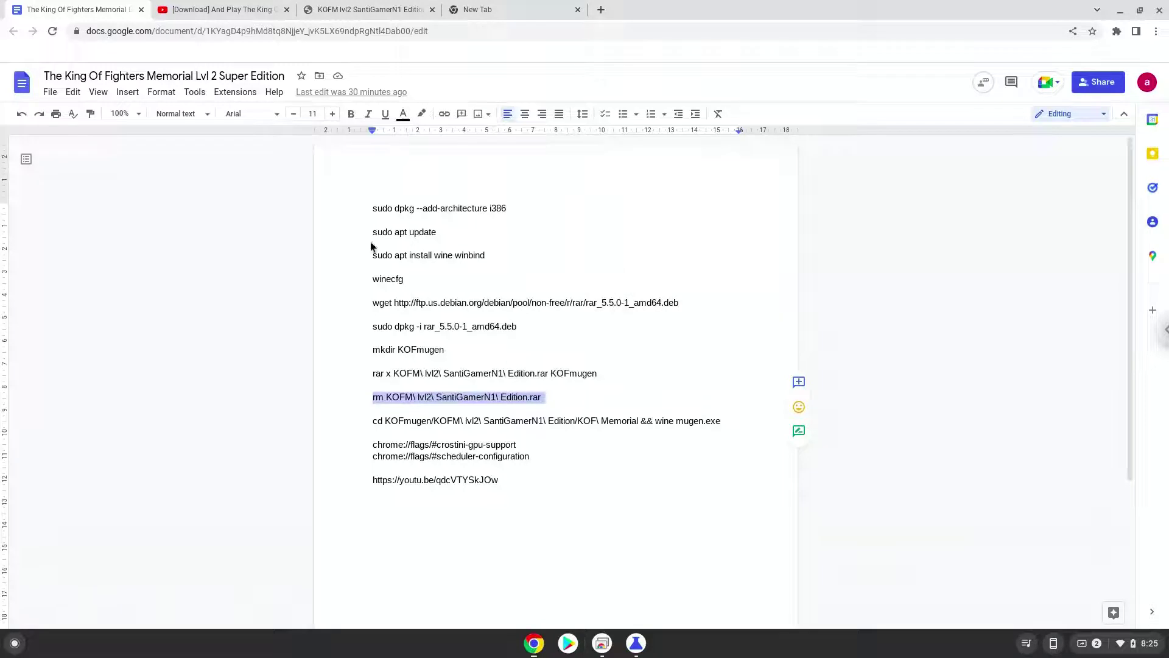
{"action": "left_click", "coordinate": [14, 642]}
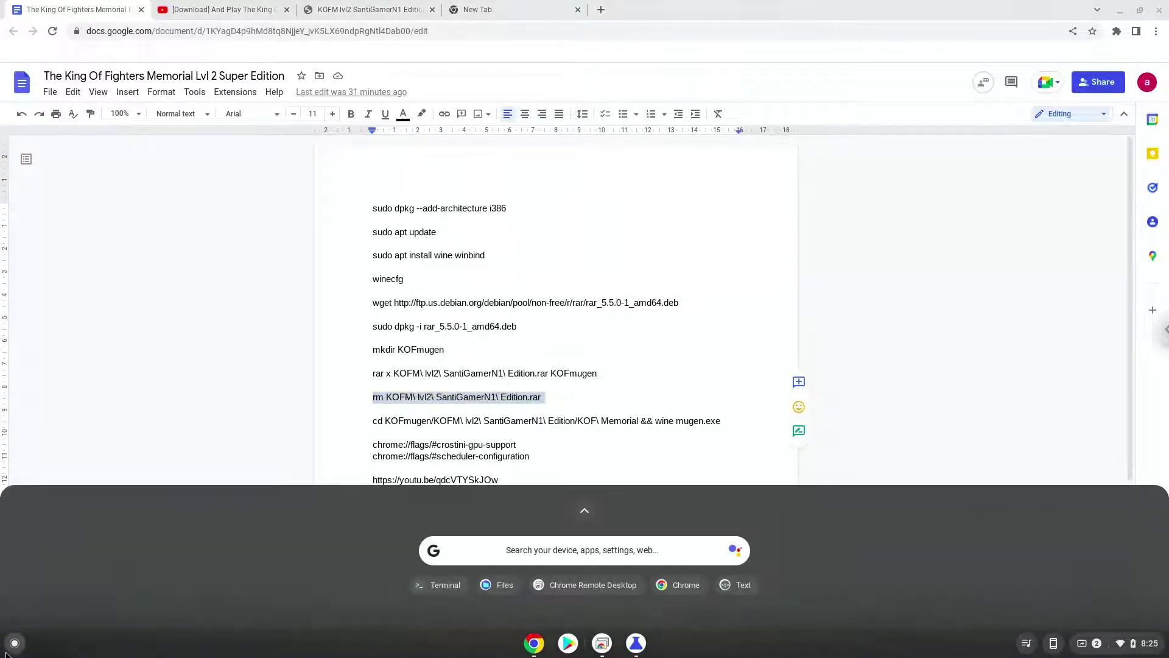
{"action": "type", "text": "ter"}
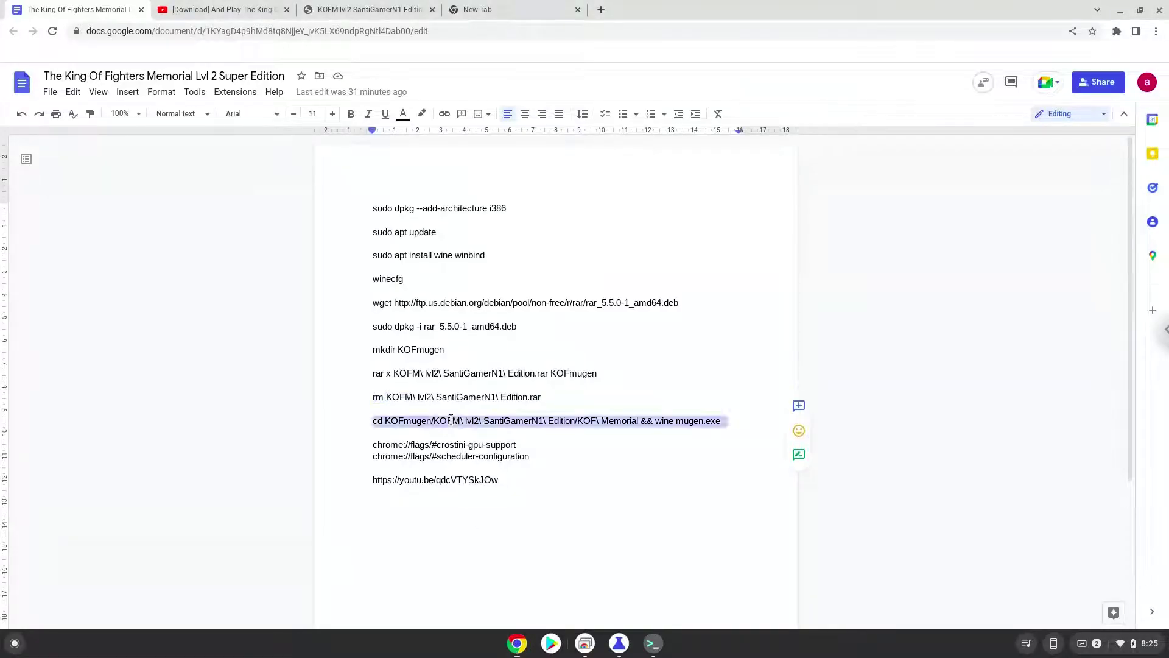
Step: Launch the game with the 'cd … && wine mugen.exe' command from the doc
{"action": "right_click", "coordinate": [450, 419]}
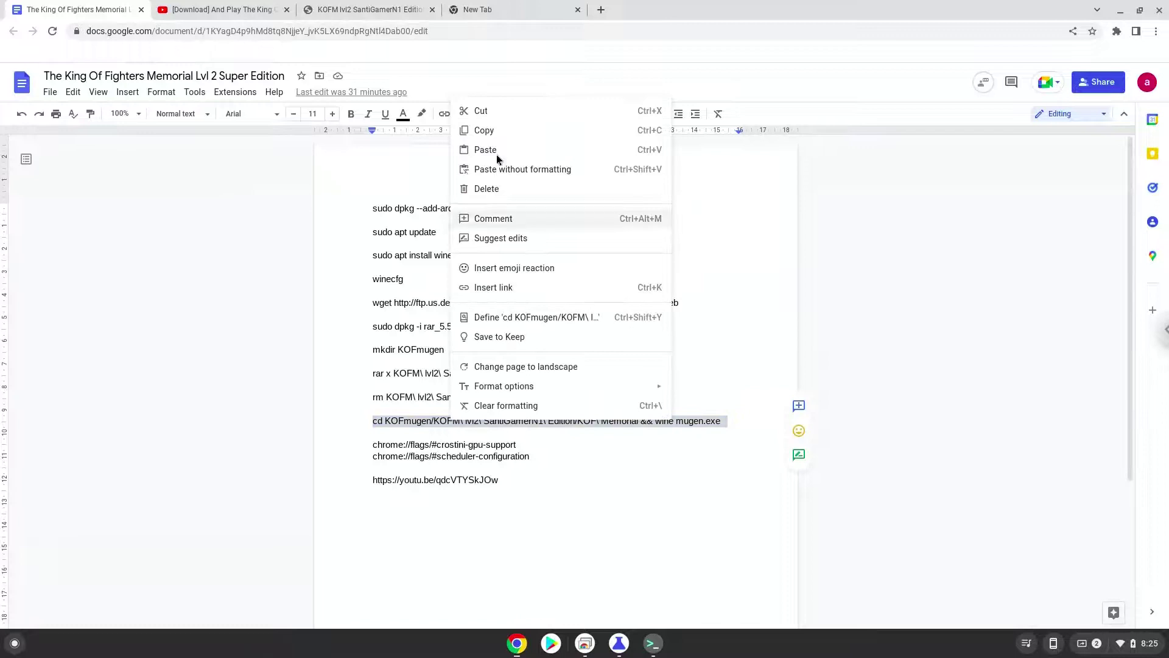
{"action": "left_click", "coordinate": [502, 131]}
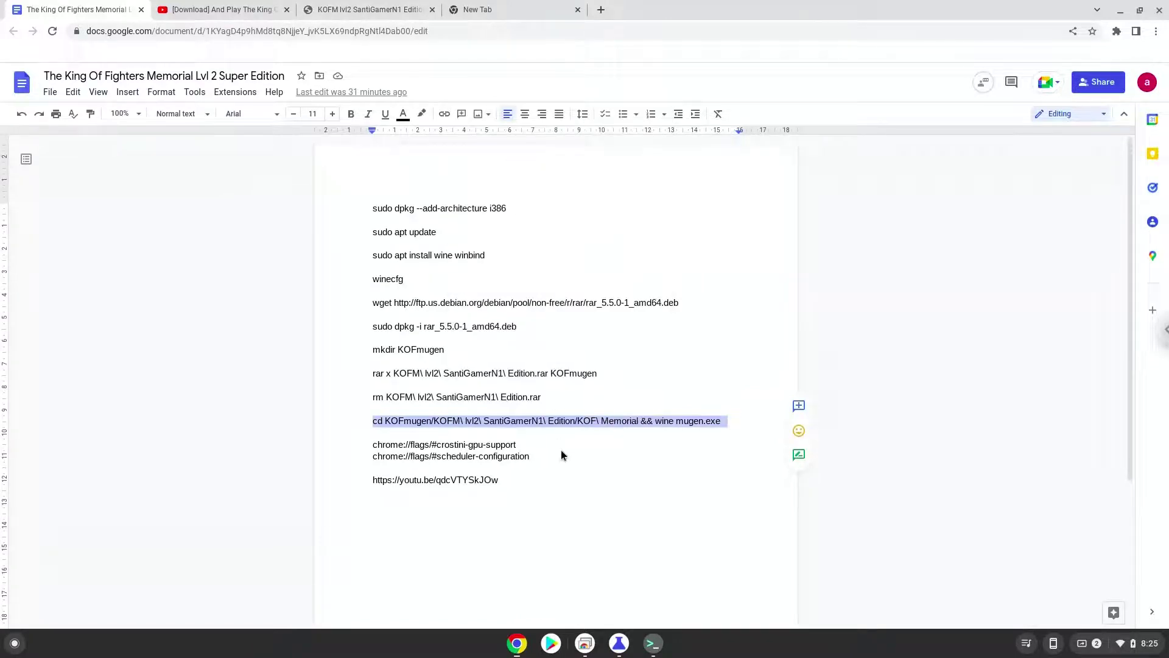
{"action": "left_click", "coordinate": [651, 644]}
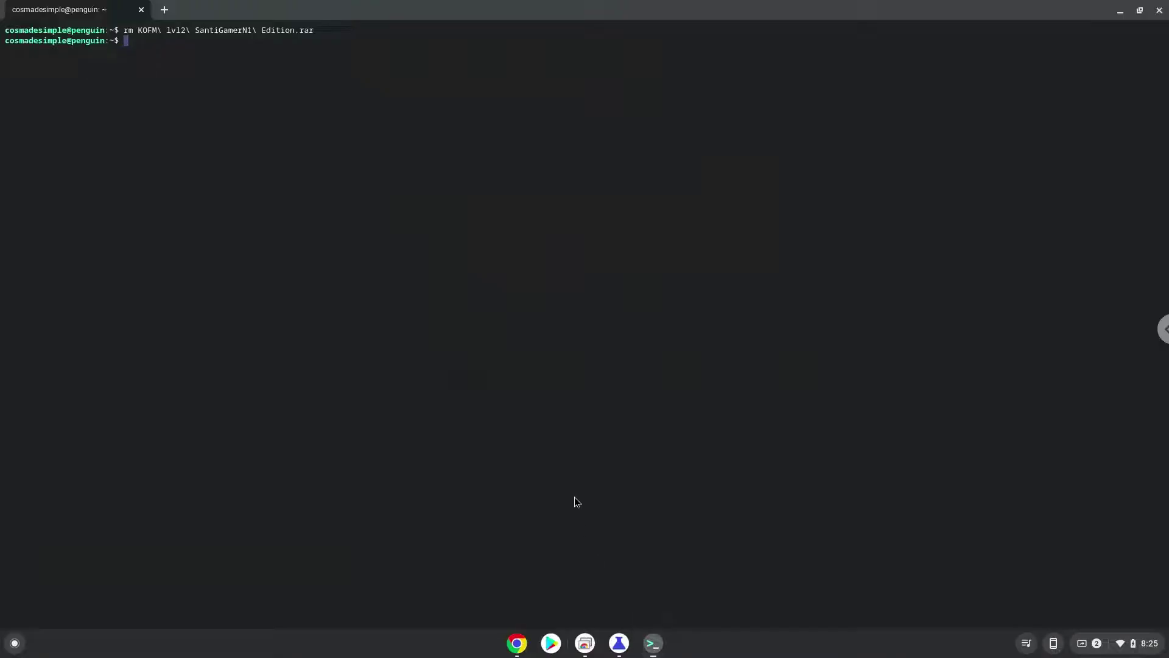
{"action": "key", "text": "ctrl+shift+v"}
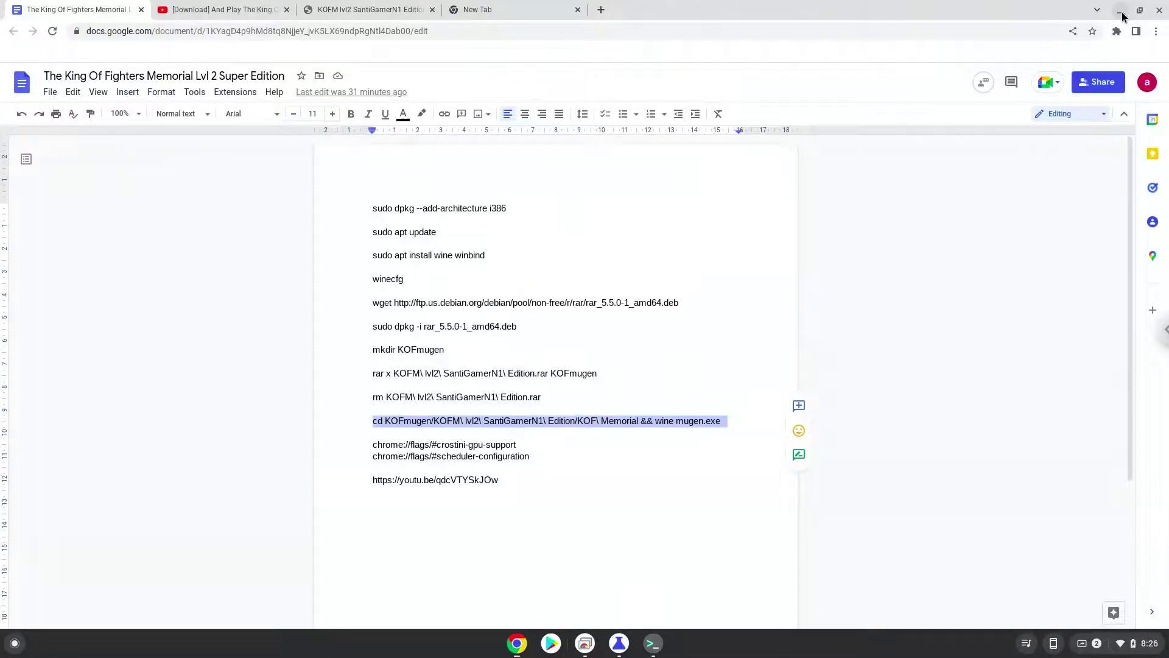
Step: Minimise the Google Docs and chrome://flags windows and bring Terminal forward
{"action": "left_click", "coordinate": [1122, 13]}
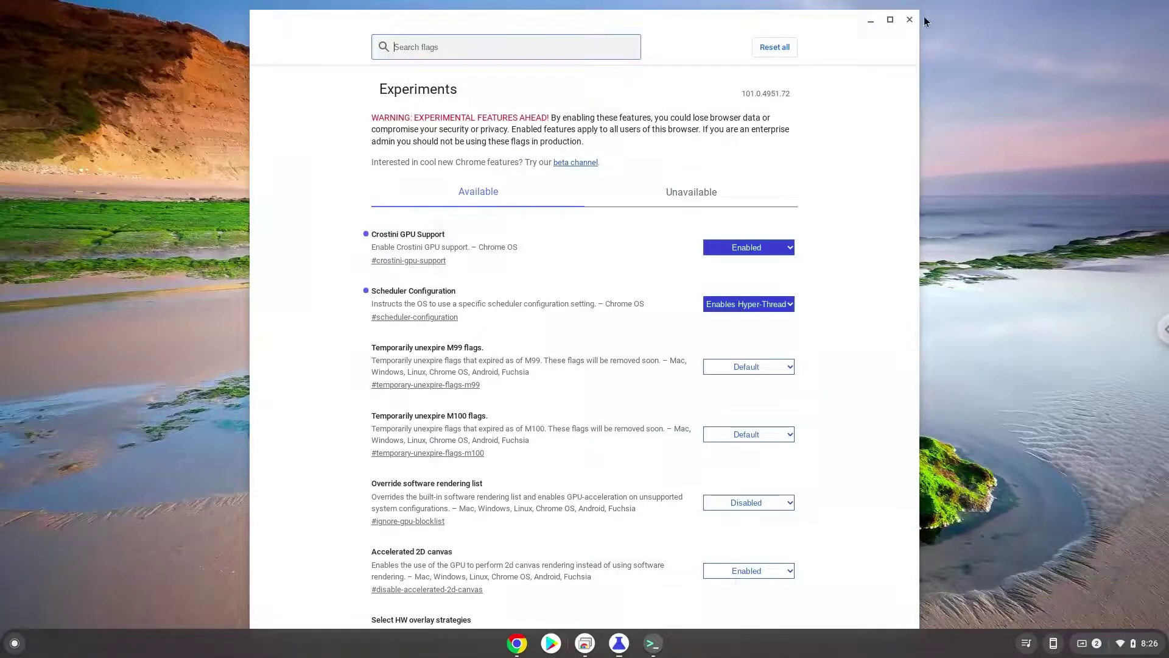
{"action": "left_click", "coordinate": [872, 21]}
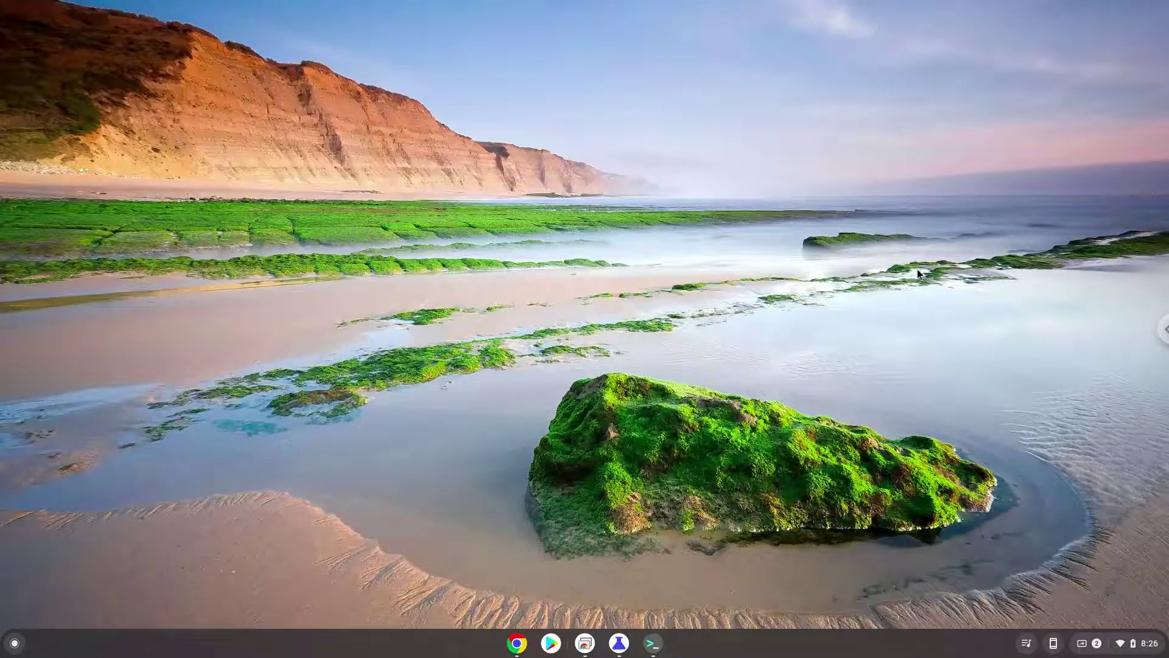
{"action": "left_click", "coordinate": [649, 644]}
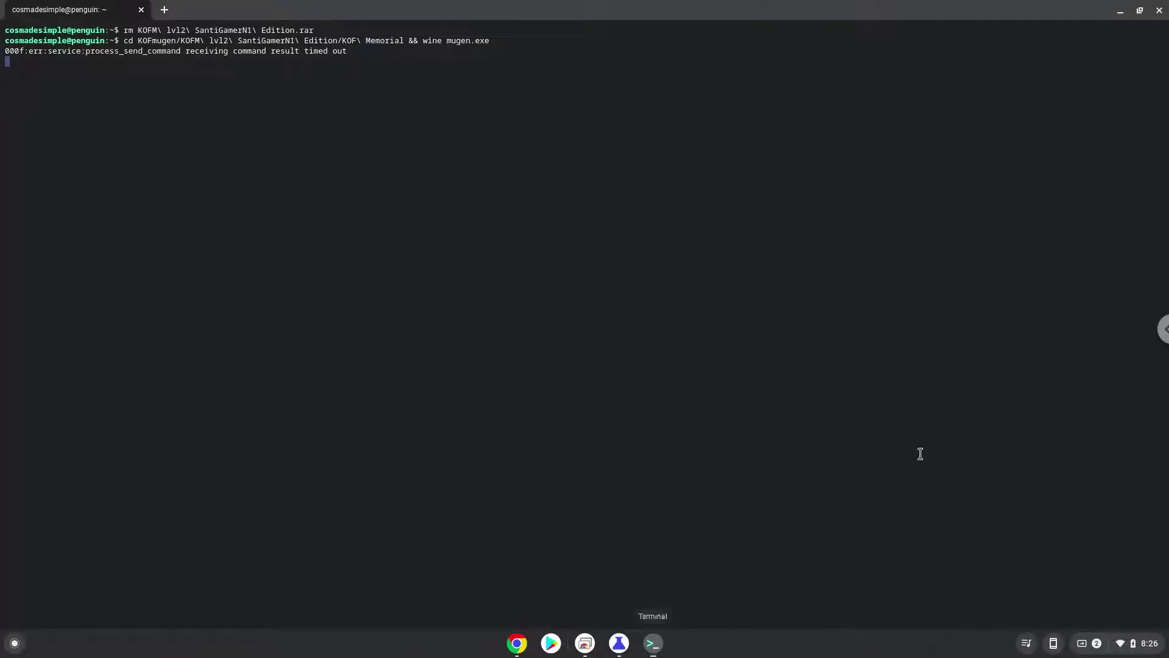
Step: Minimise Terminal to reveal the game and choose TEAM PLAY to reach fighter select
{"action": "left_click", "coordinate": [1122, 12]}
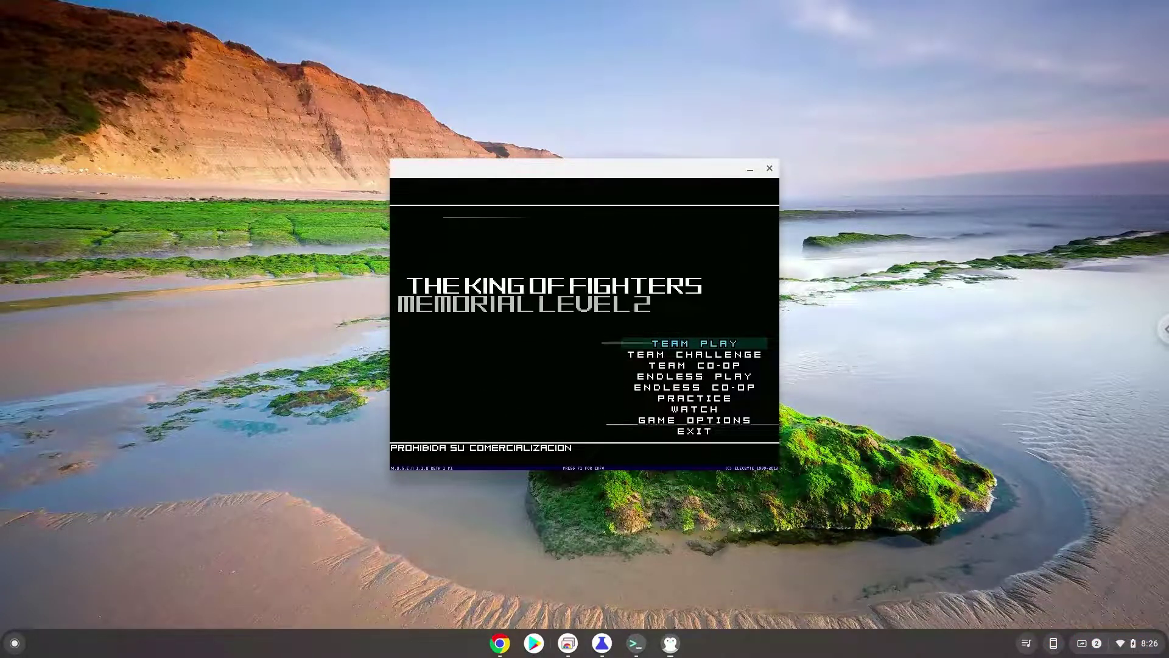
{"action": "key", "text": "Return"}
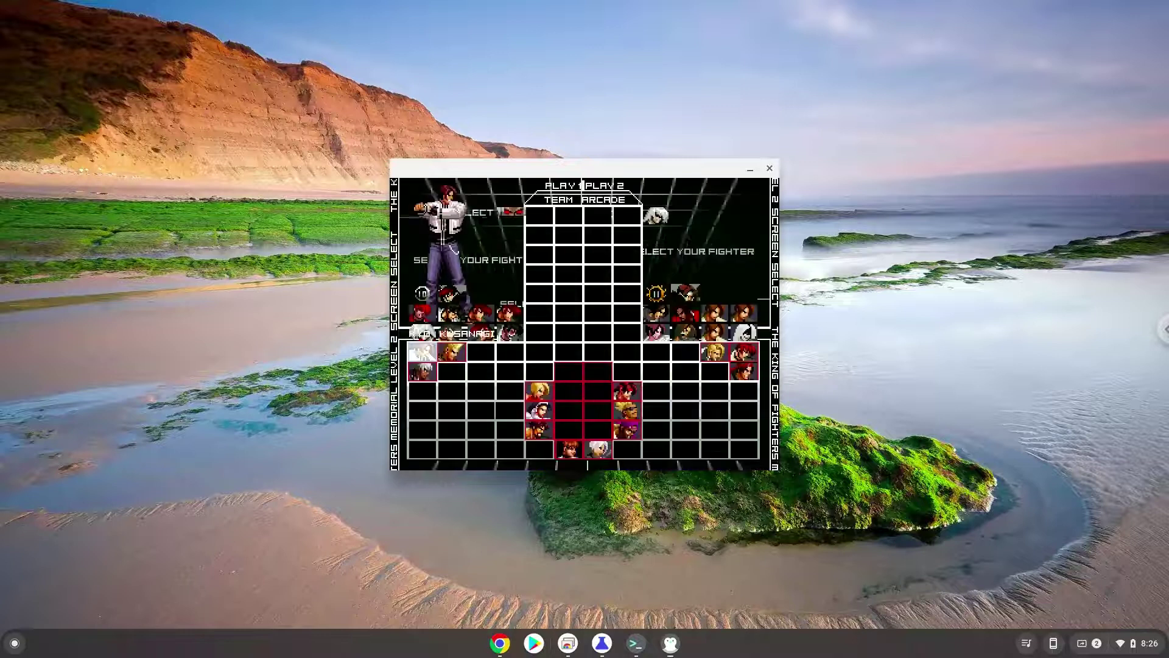